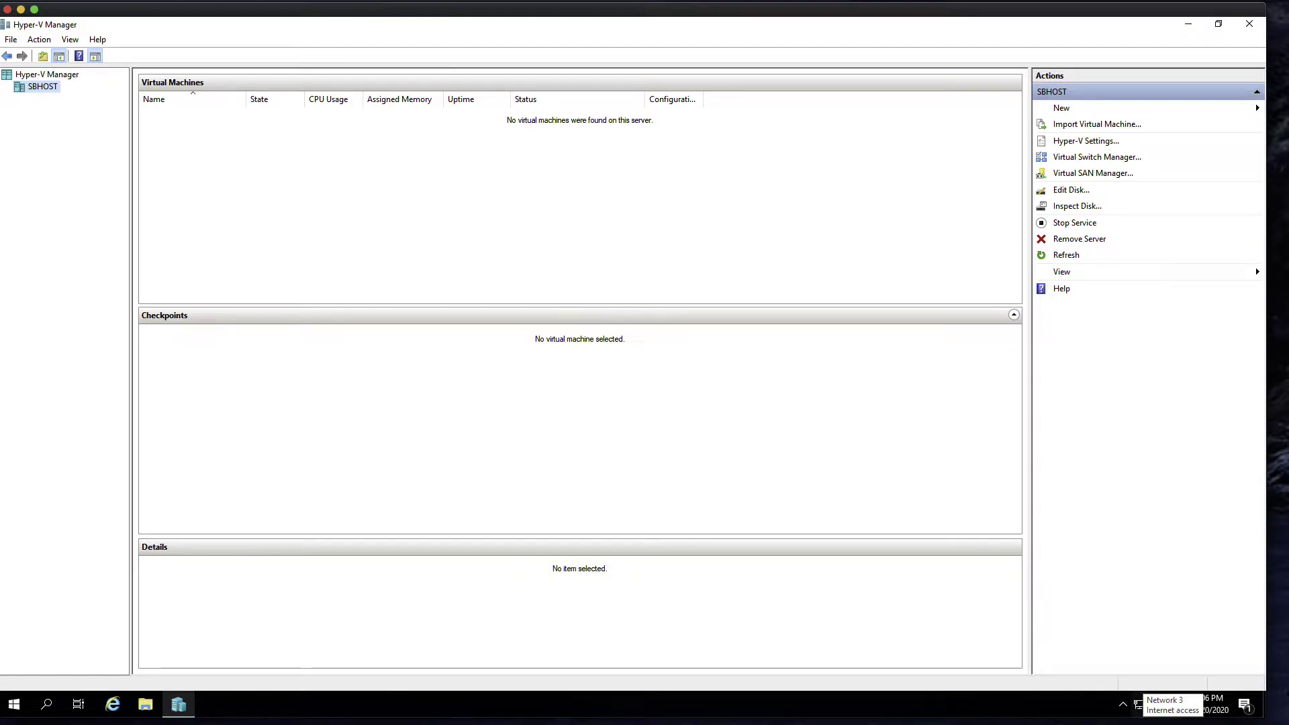
# - Scroll through the Server Basics 04 tutorial in Safari, then drag Safari aside to uncover Hyper-V Manager
pyautogui.press('super+Tab')
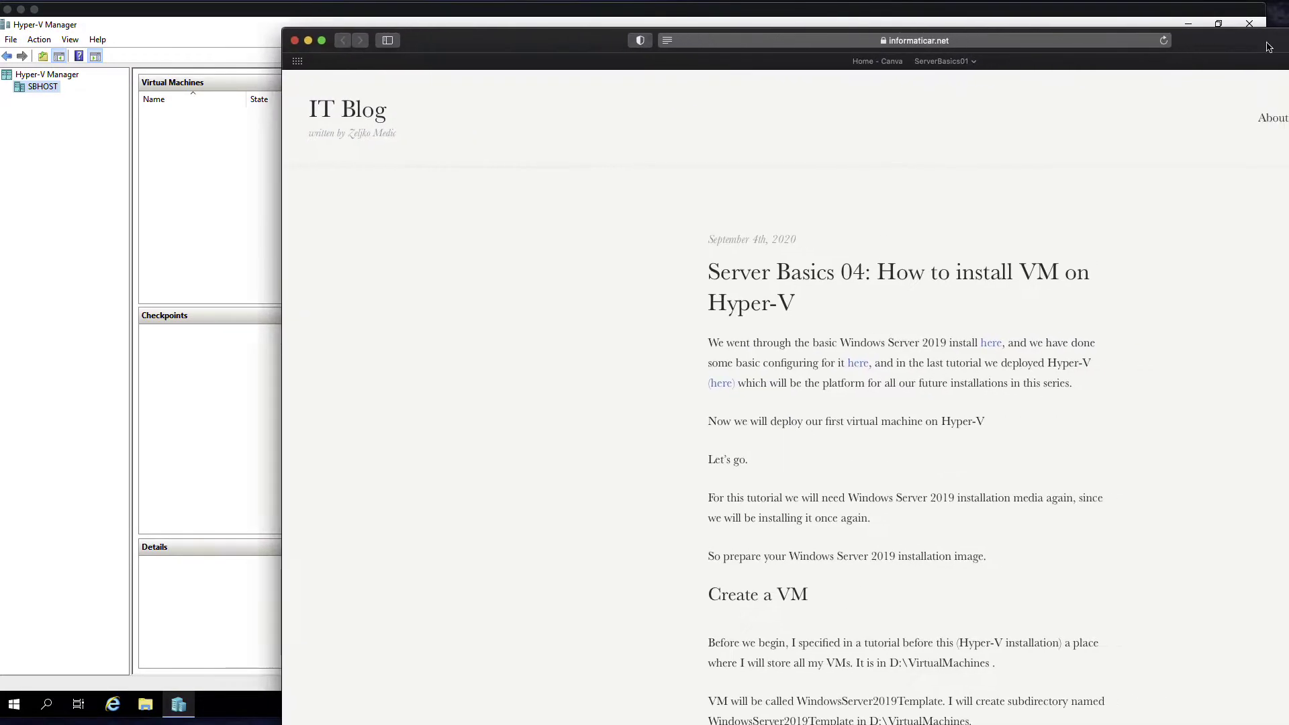
pyautogui.scroll(-2, 1035, 397)
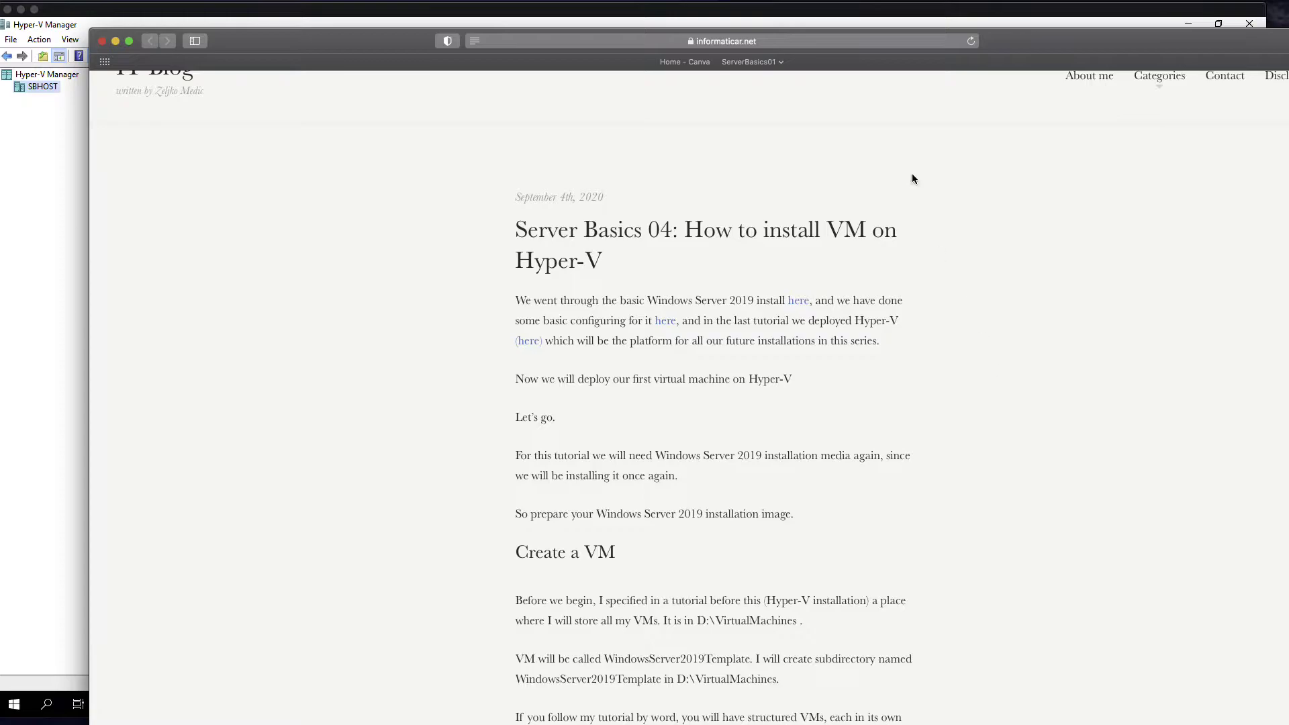
pyautogui.click(880, 41)
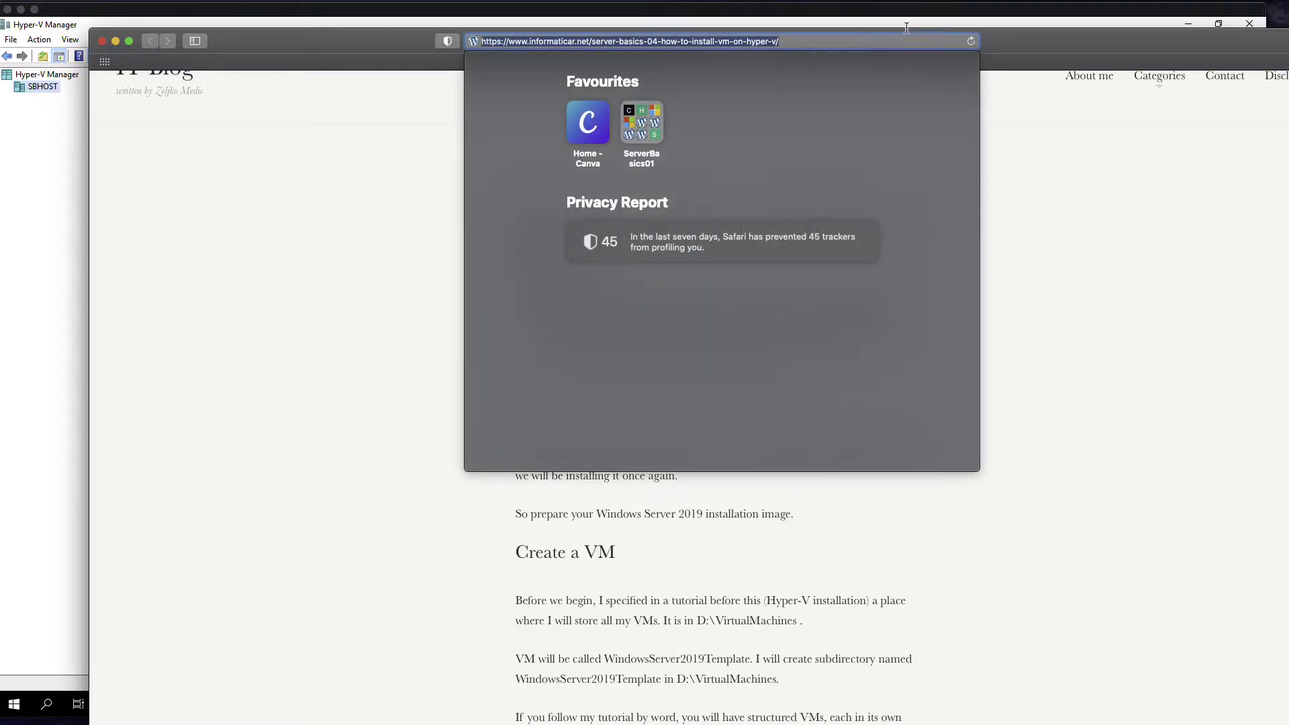
pyautogui.click(1086, 263)
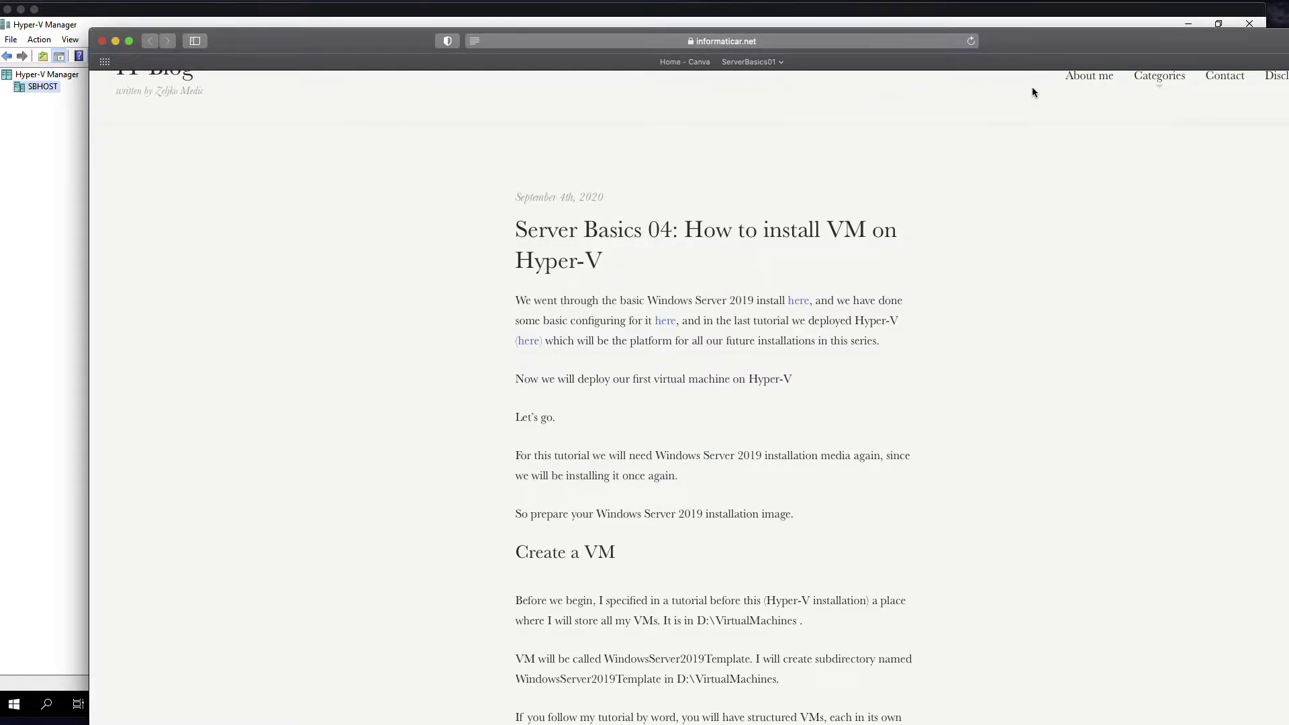
pyautogui.scroll(-10, 1056, 381)
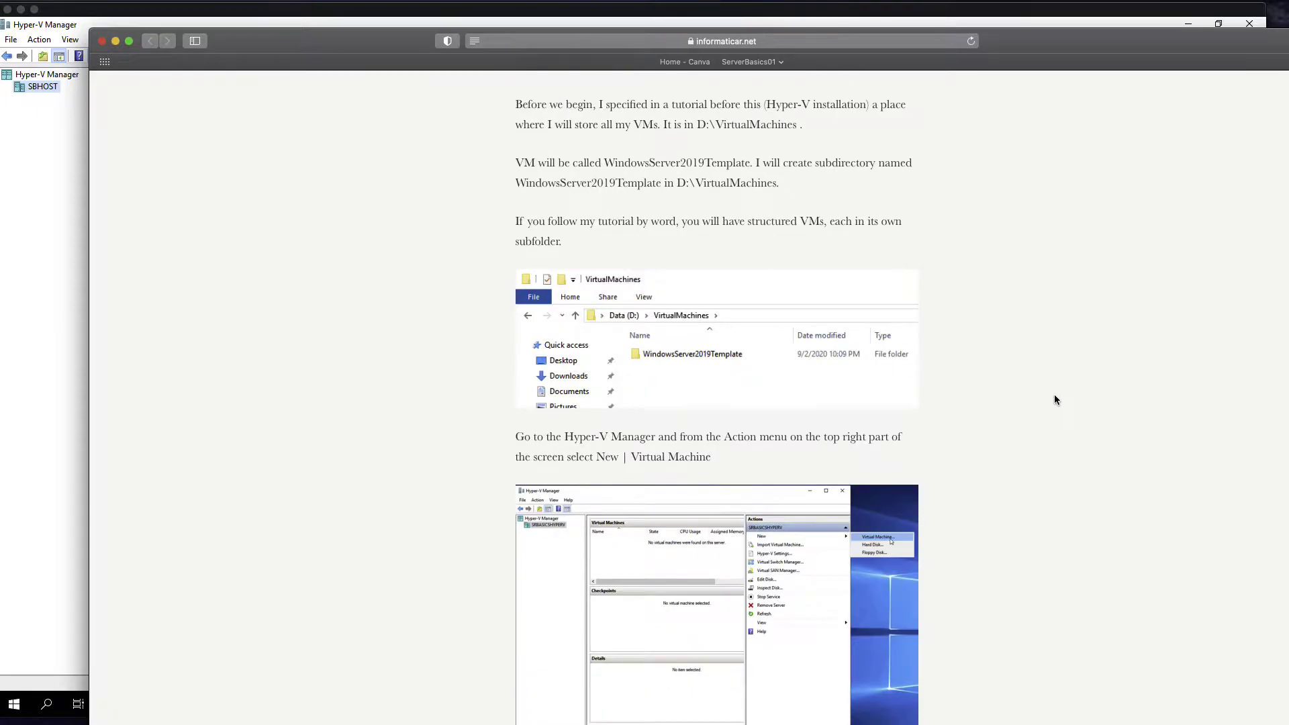
pyautogui.scroll(-4, 1054, 402)
pyautogui.scroll(4, 1060, 403)
pyautogui.scroll(10, 1080, 239)
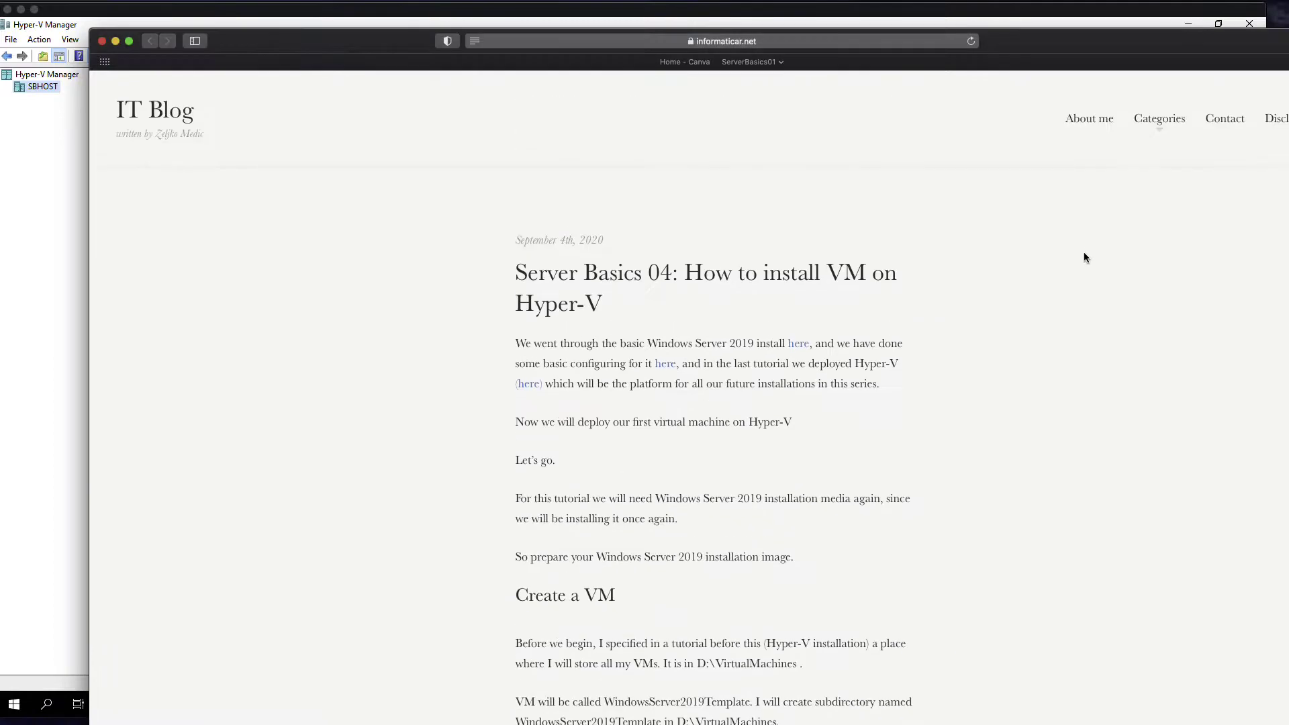
pyautogui.moveTo(1030, 45); pyautogui.dragTo(1288, 114)
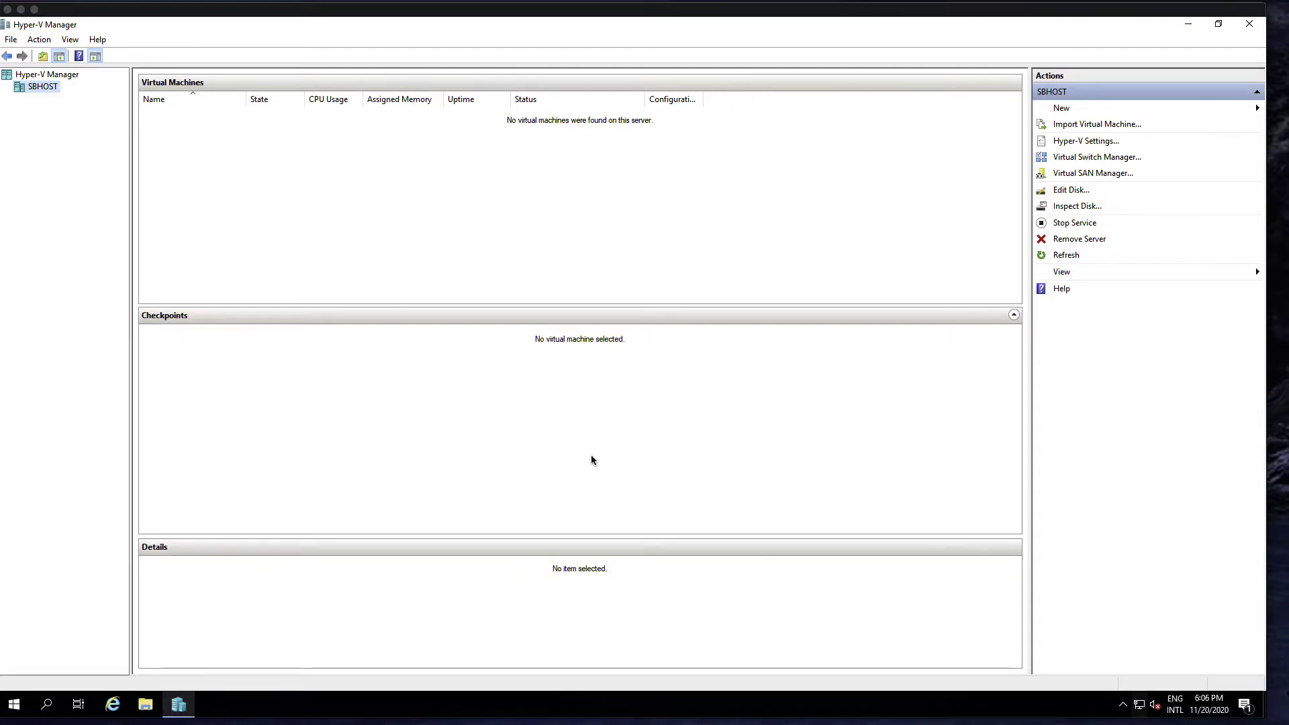
# - Close Hyper-V Manager and relaunch it from Start > Windows Administrative Tools
pyautogui.click(1250, 26)
pyautogui.click(14, 704)
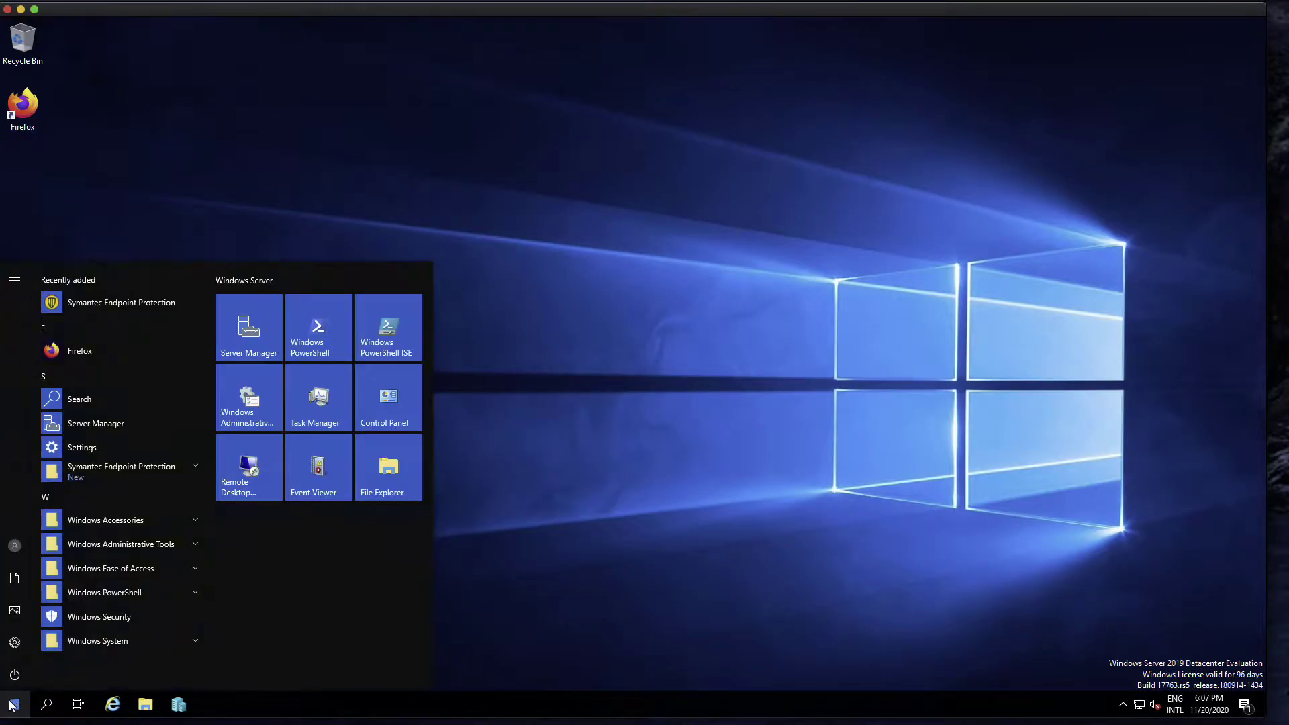
pyautogui.click(182, 542)
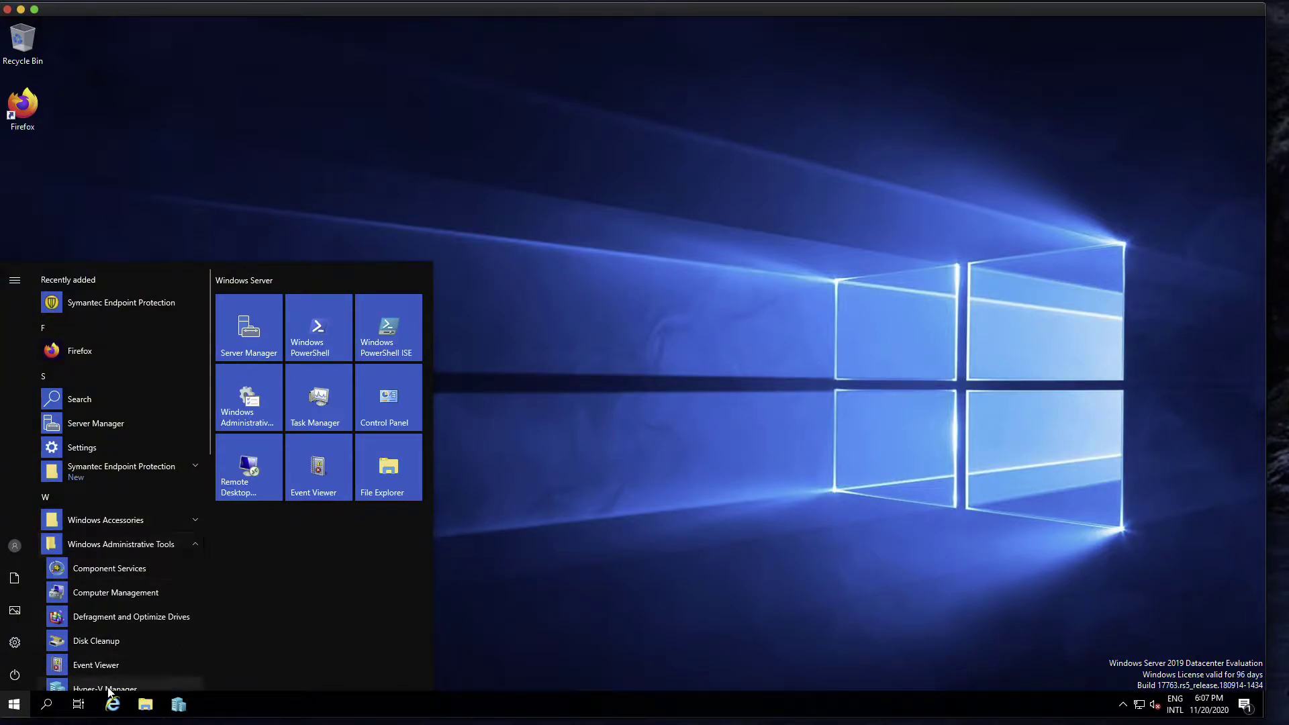
pyautogui.click(178, 707)
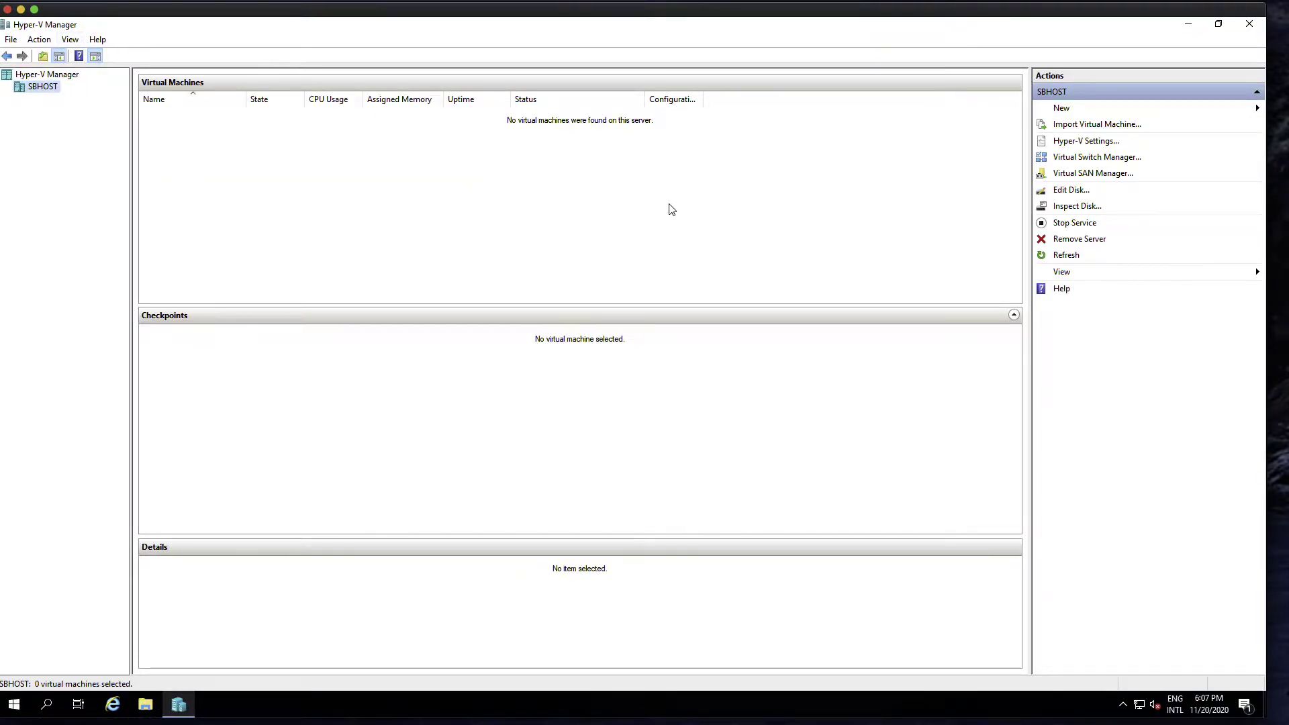
# - Start the New Virtual Machine Wizard from Action > New > Virtual Machine, then open File Explorer
pyautogui.click(1088, 115)
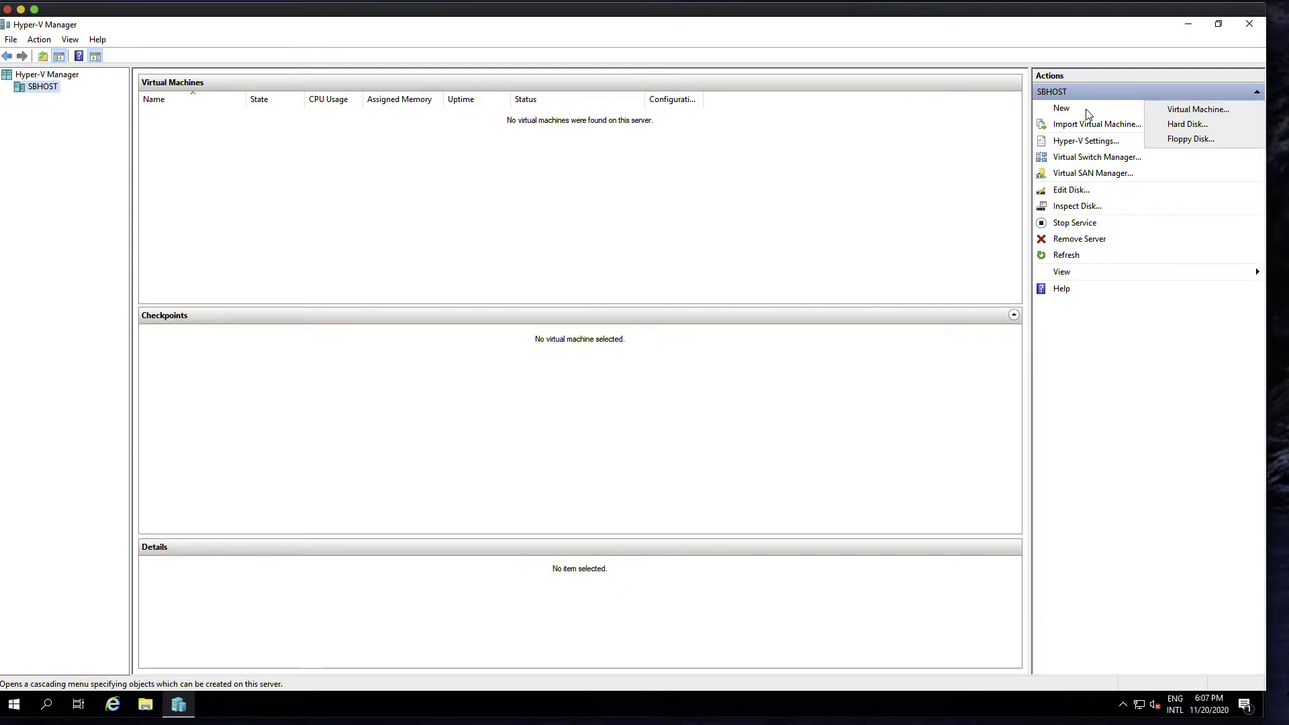
pyautogui.click(1192, 111)
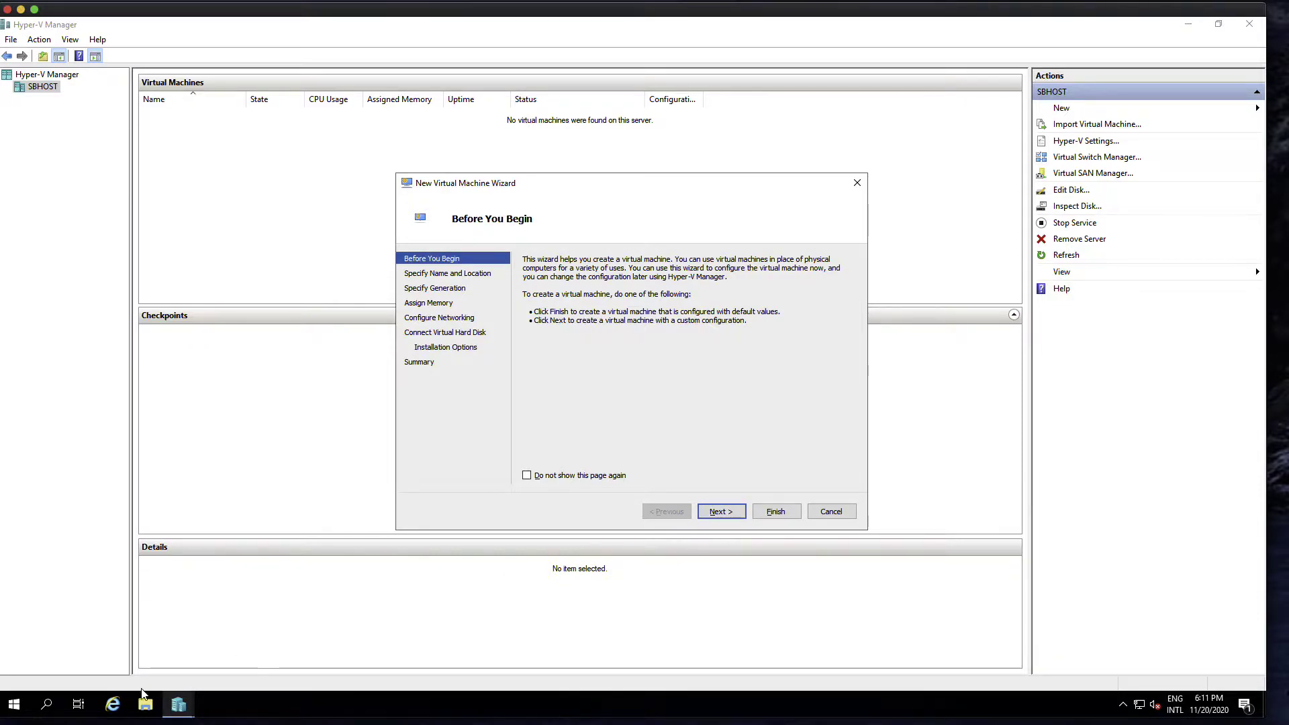
pyautogui.click(141, 705)
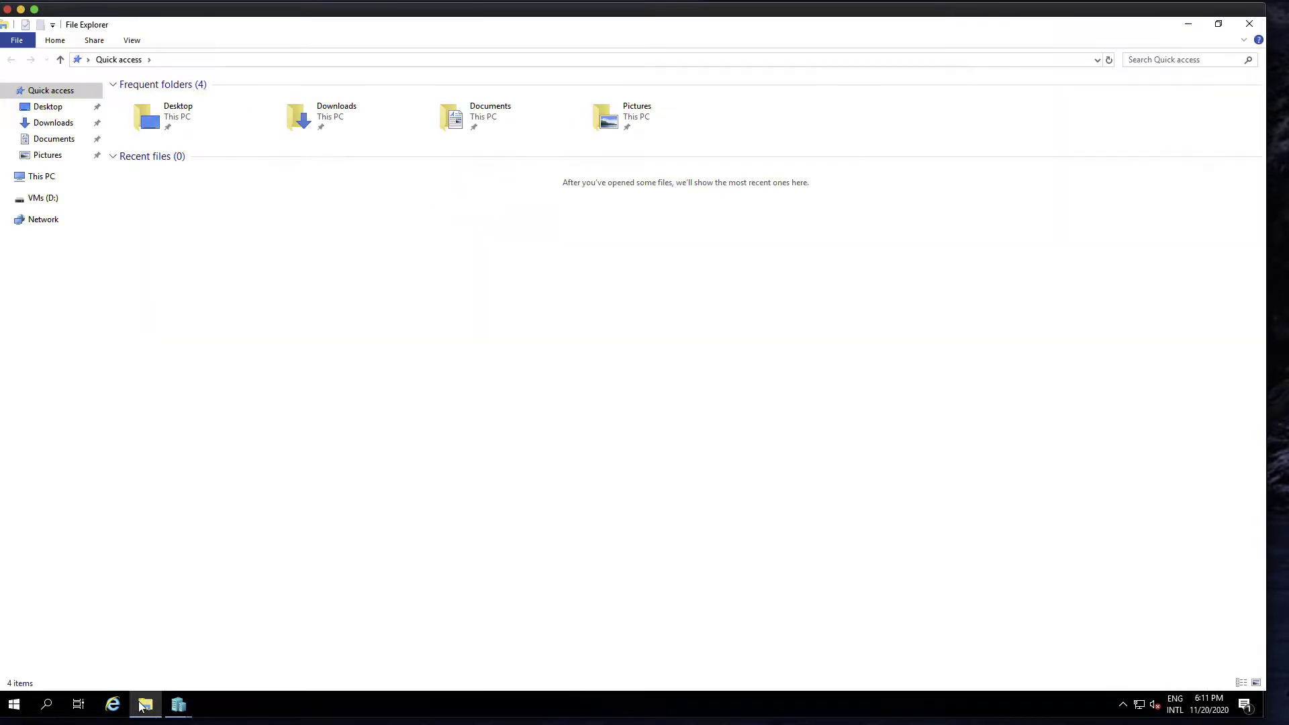
# - Create a new folder named WindowsServer2019Template in VMs (D:) > VirtualMachines
pyautogui.click(50, 180)
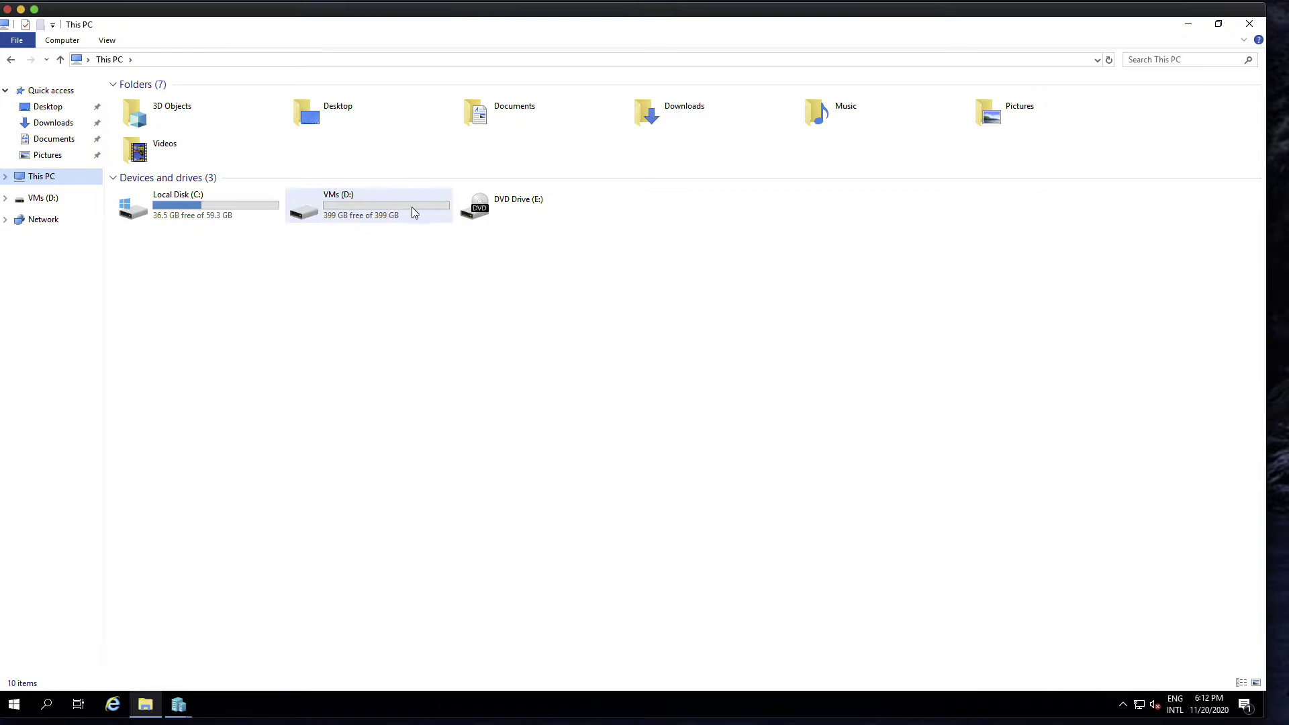
pyautogui.doubleClick(381, 208)
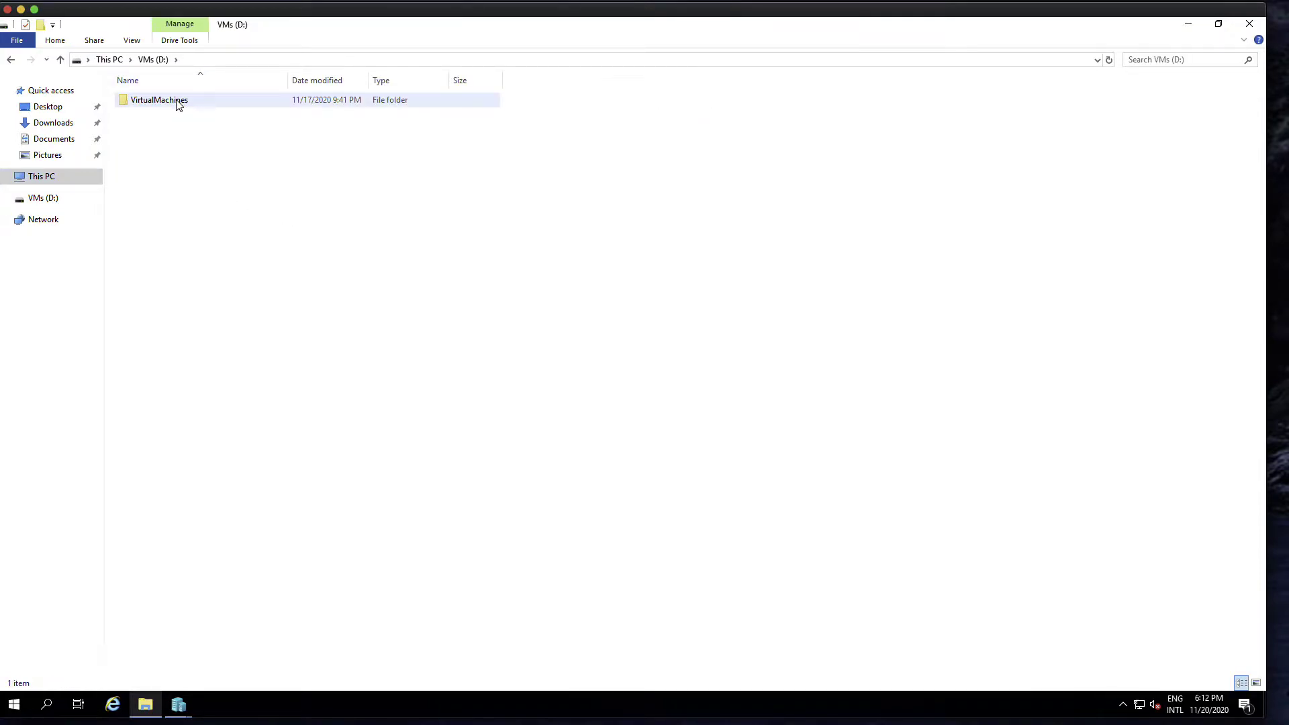
pyautogui.click(178, 104)
pyautogui.doubleClick(178, 104)
pyautogui.rightClick(218, 159)
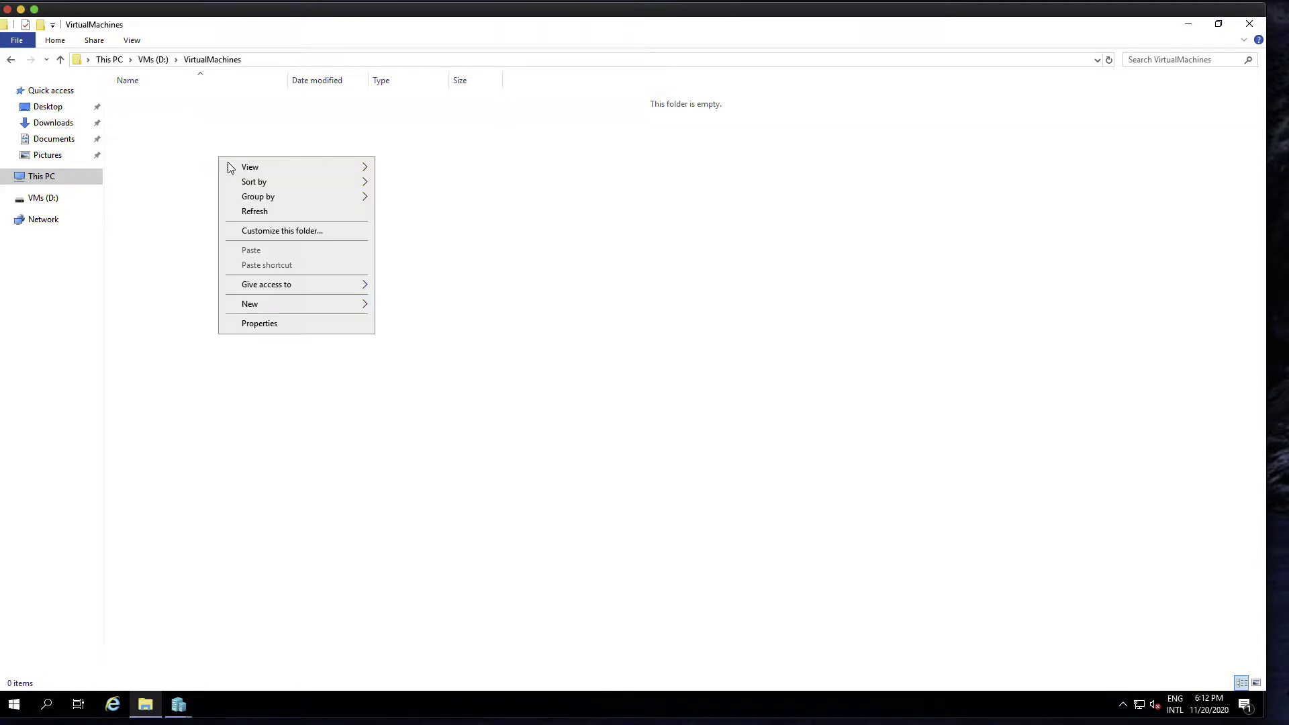
pyautogui.moveTo(293, 306)
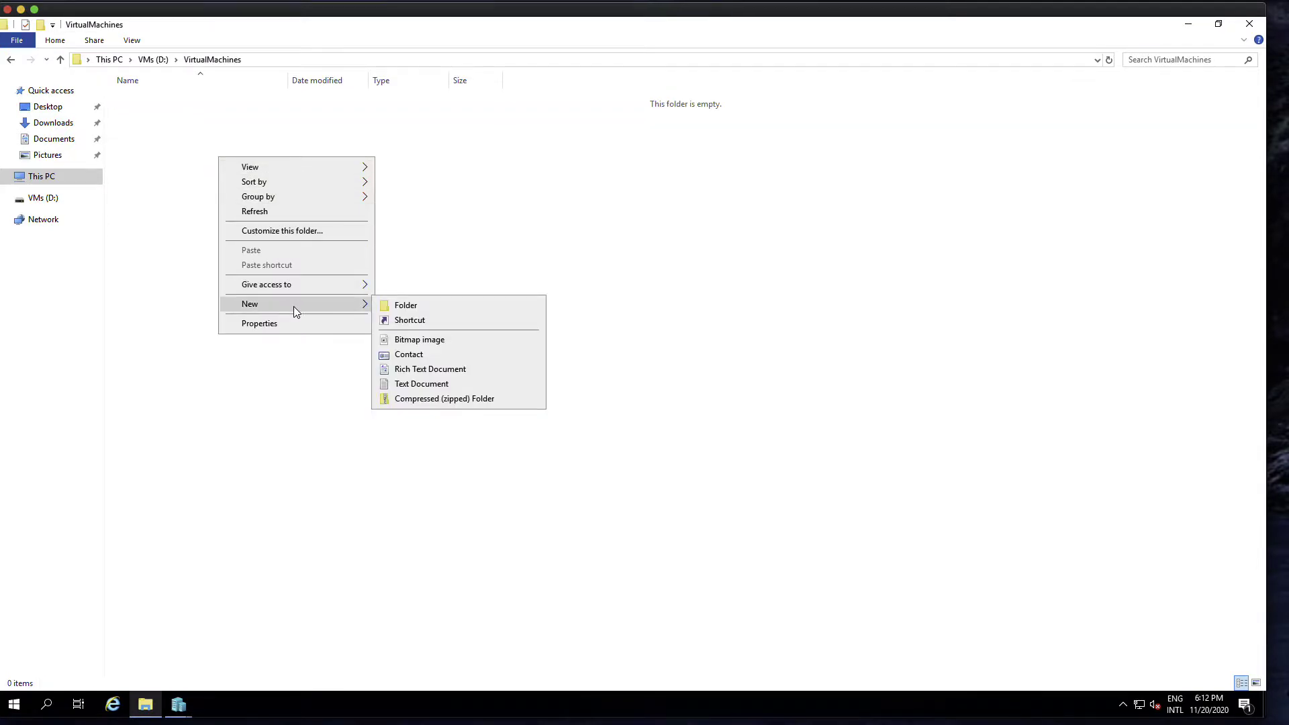
pyautogui.click(402, 306)
pyautogui.write('Wi')
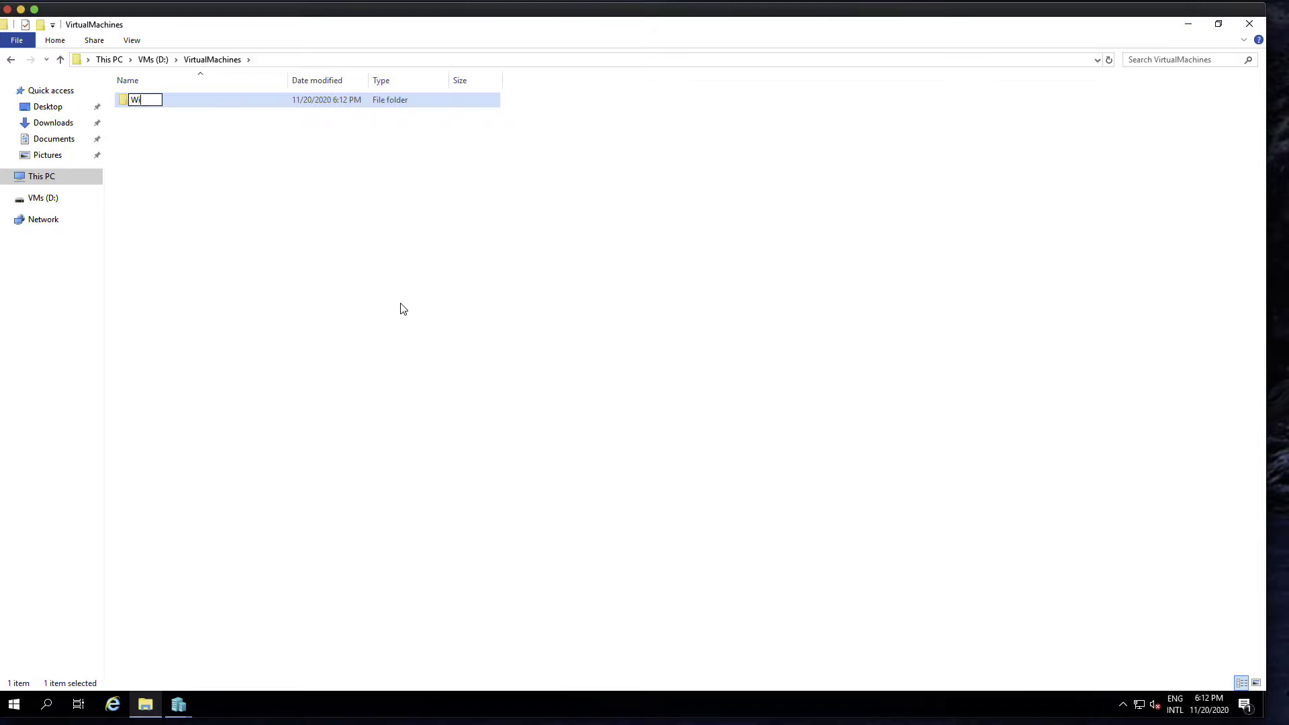
pyautogui.write('ndowsServer2019Template')
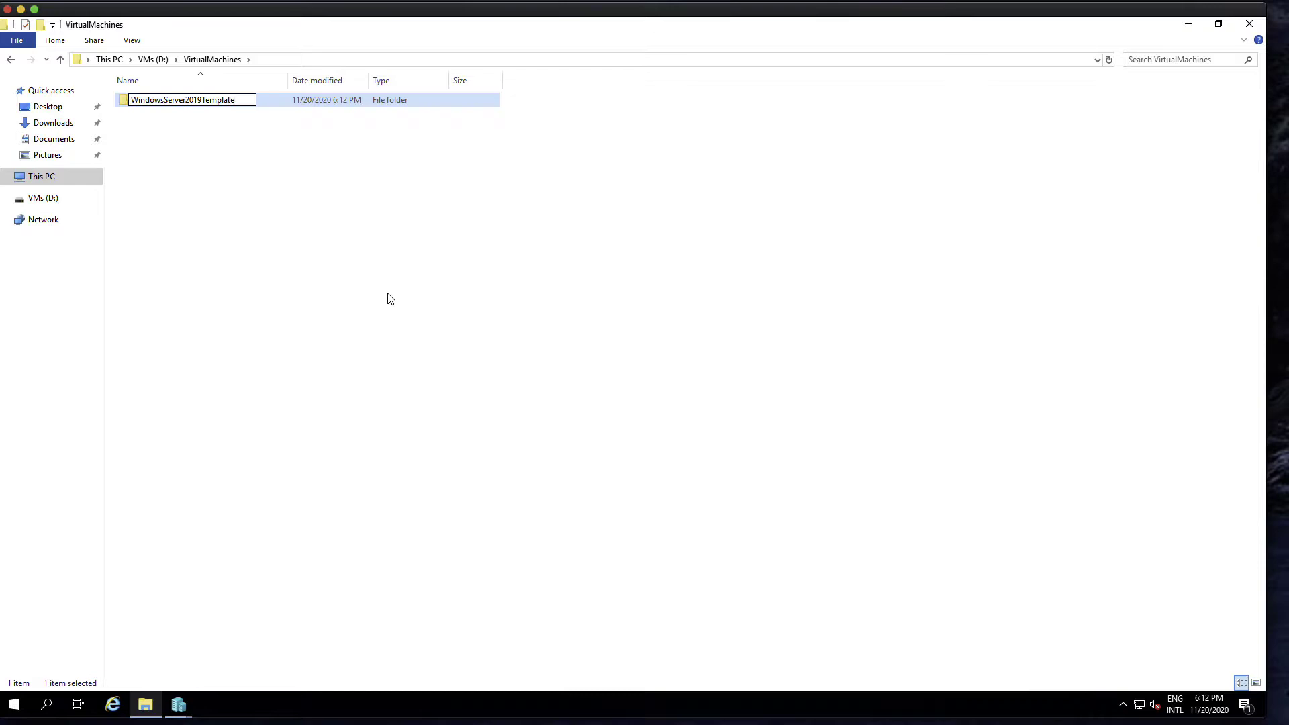
# - Click empty space in VirtualMachines to confirm the WindowsServer2019Template folder name
pyautogui.click(322, 258)
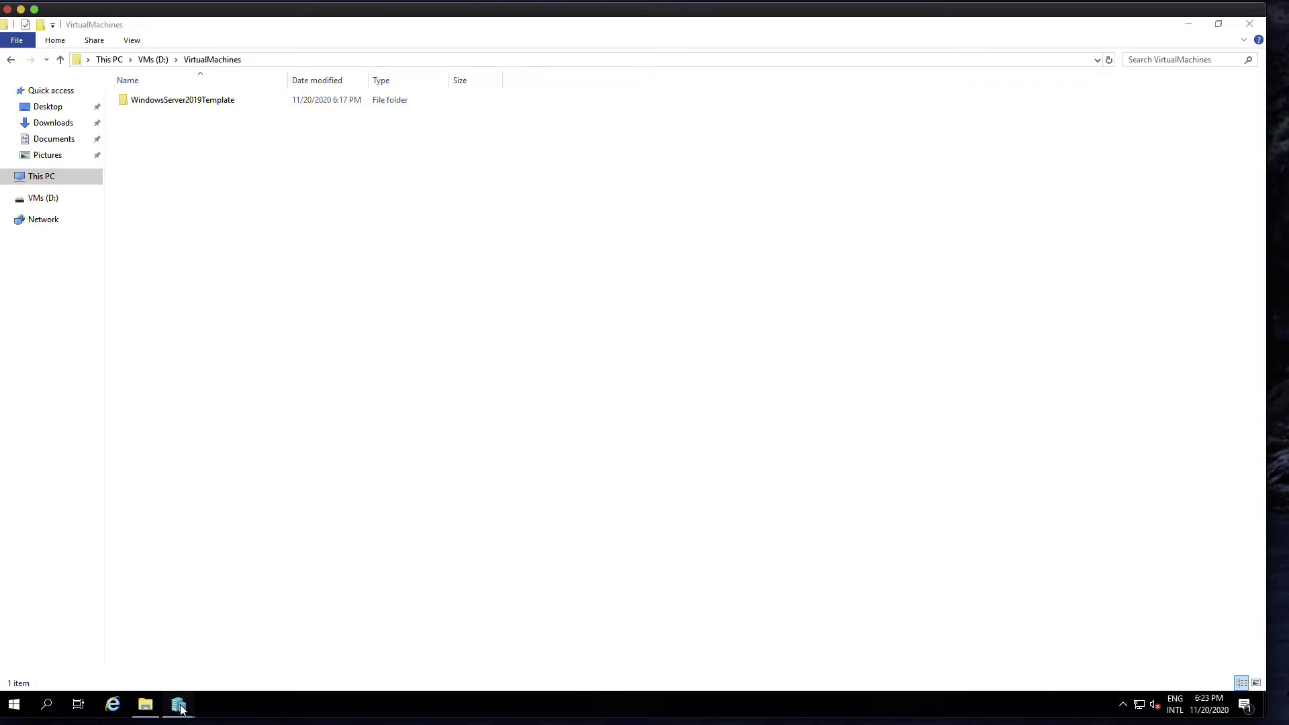
# - In the wizard, name the VM WindowsServer2019Template and store it in D:\VirtualMachines\
pyautogui.moveTo(182, 710)
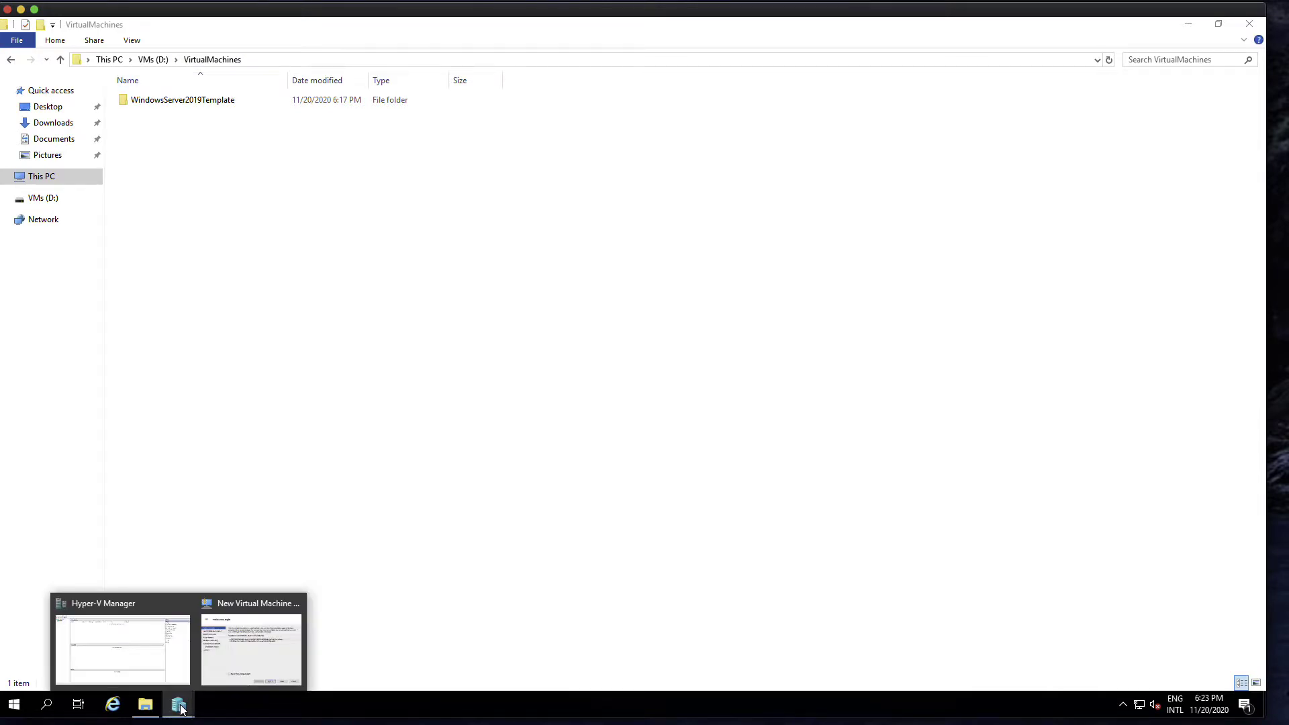
pyautogui.click(250, 650)
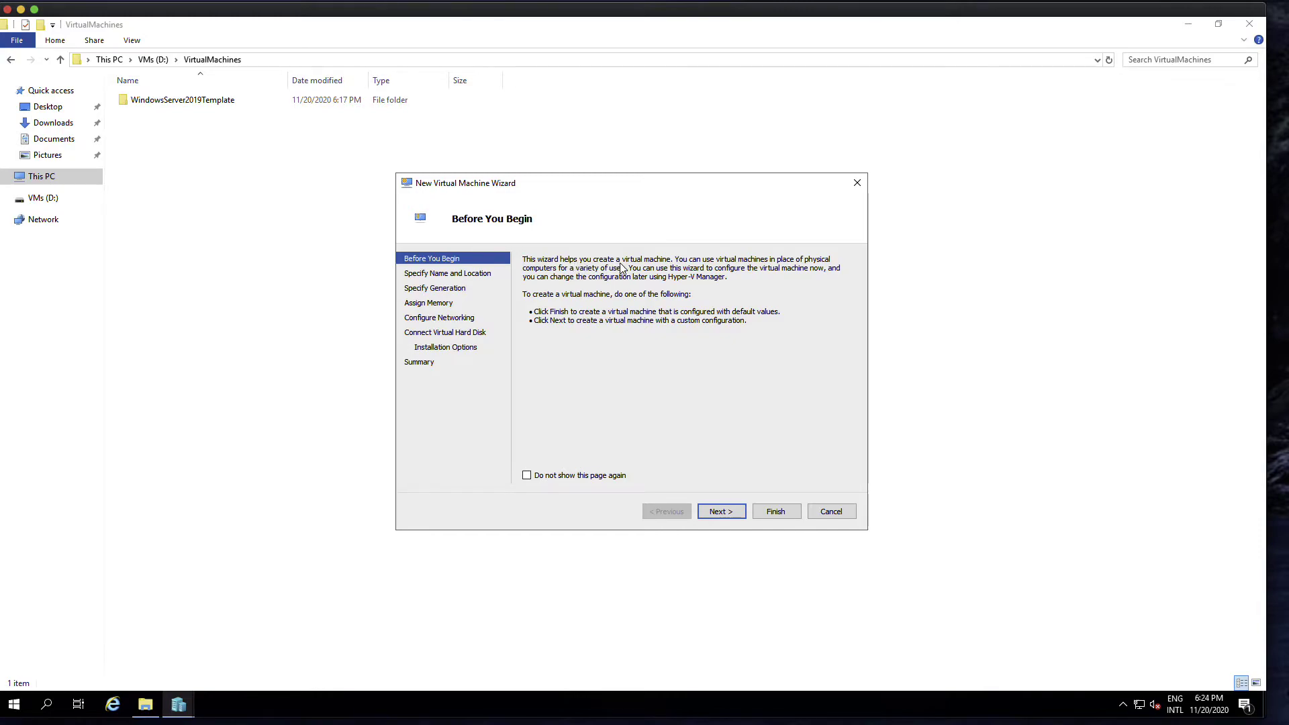
pyautogui.click(719, 510)
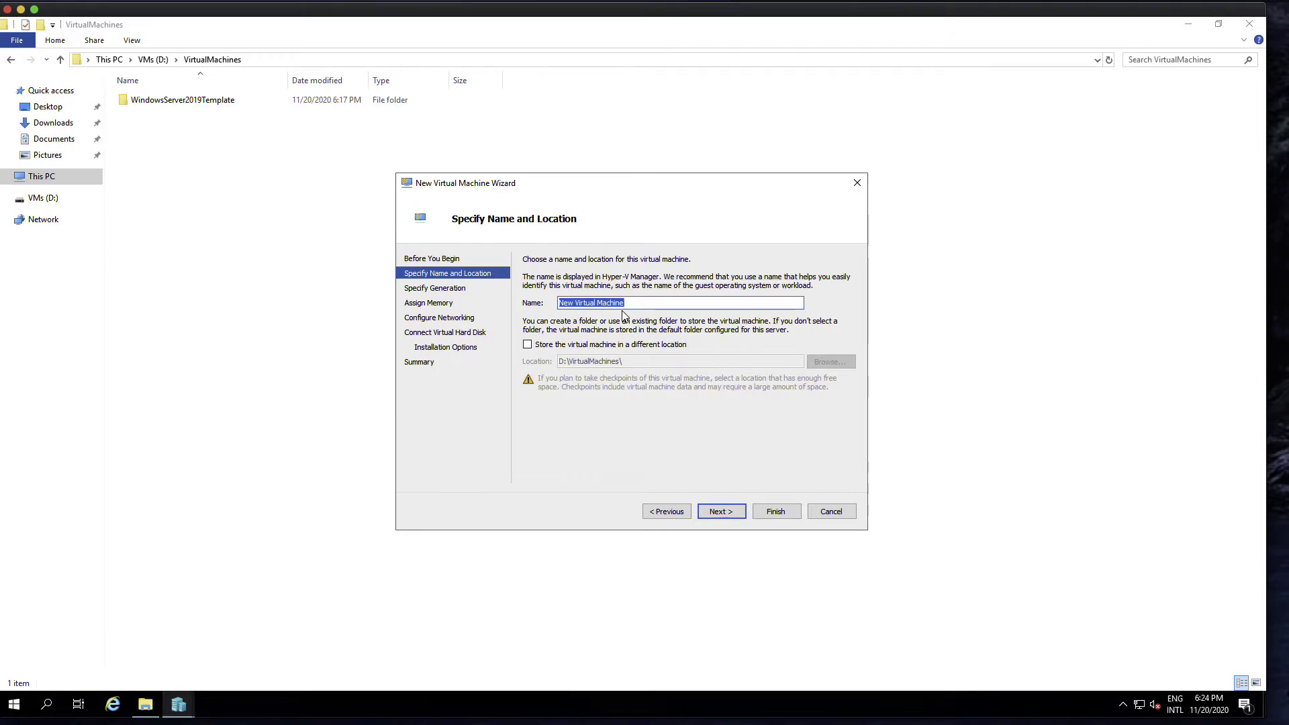
pyautogui.write('WindowsServer2019Template')
pyautogui.click(527, 345)
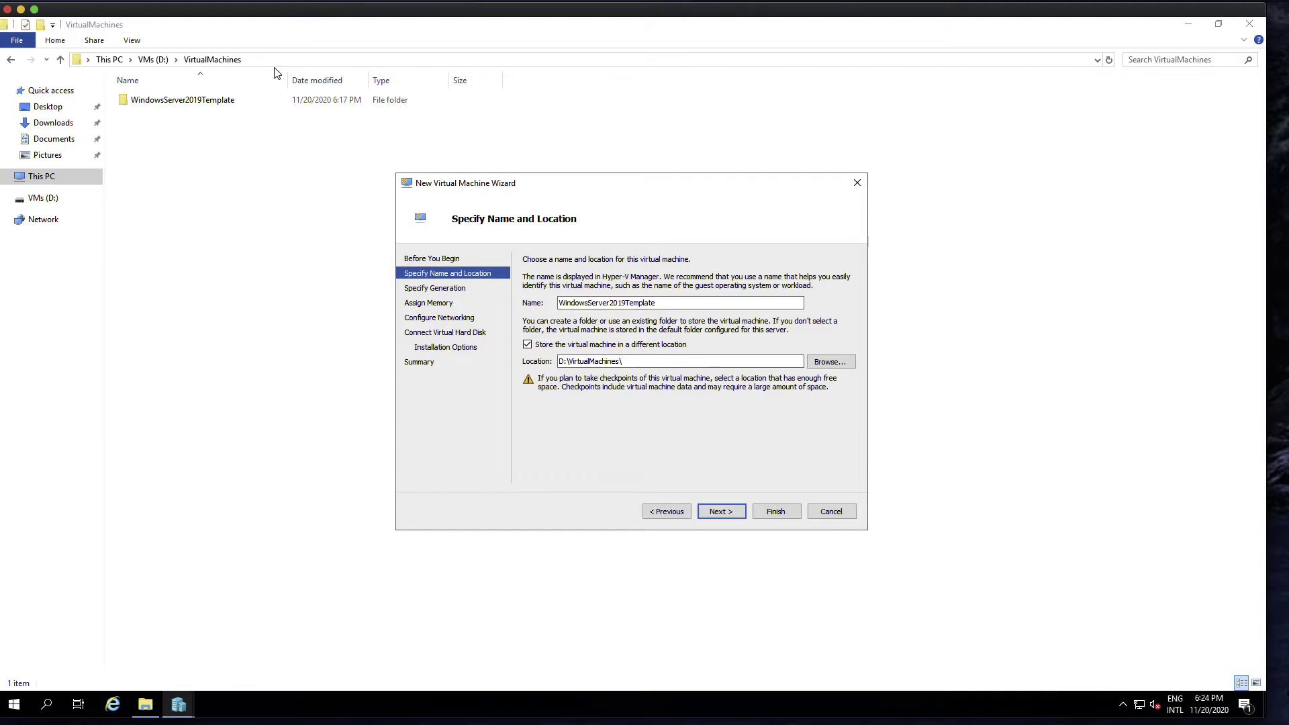
# - Choose Generation 2 and set 4096 MB of startup memory for the new VM
pyautogui.click(730, 514)
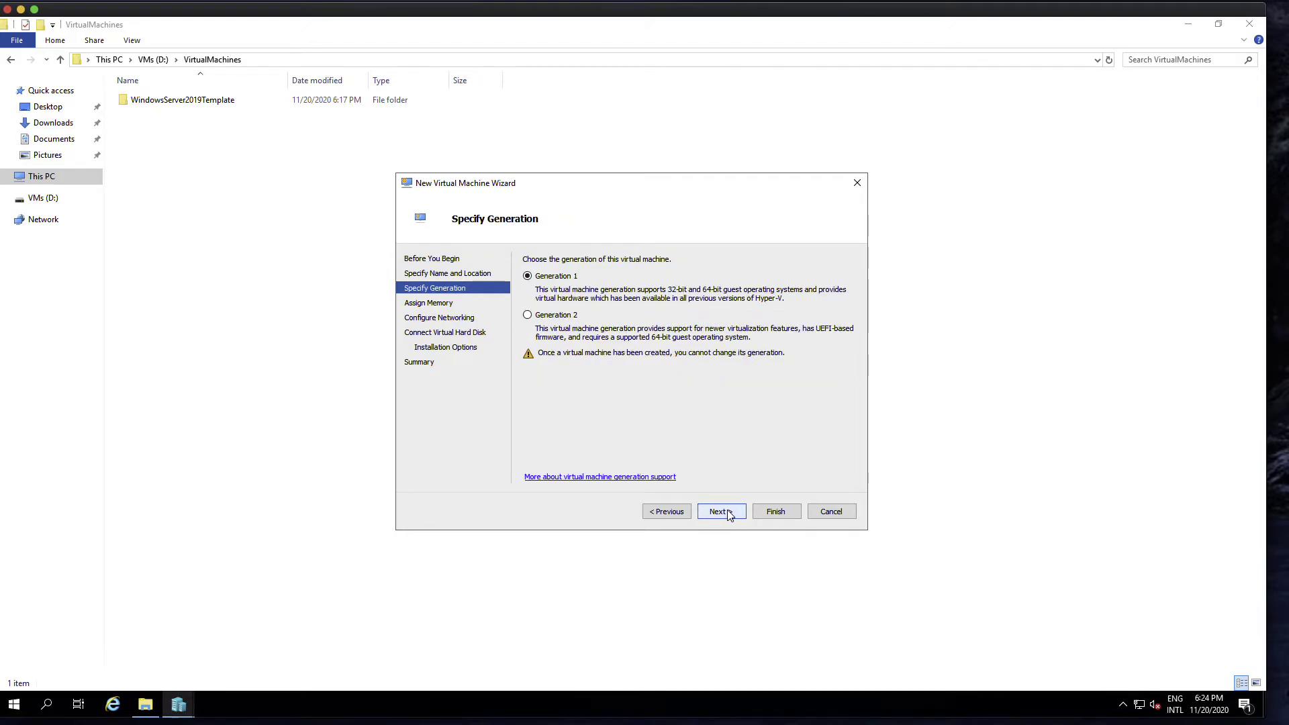
pyautogui.click(560, 317)
pyautogui.click(731, 512)
pyautogui.write('4096')
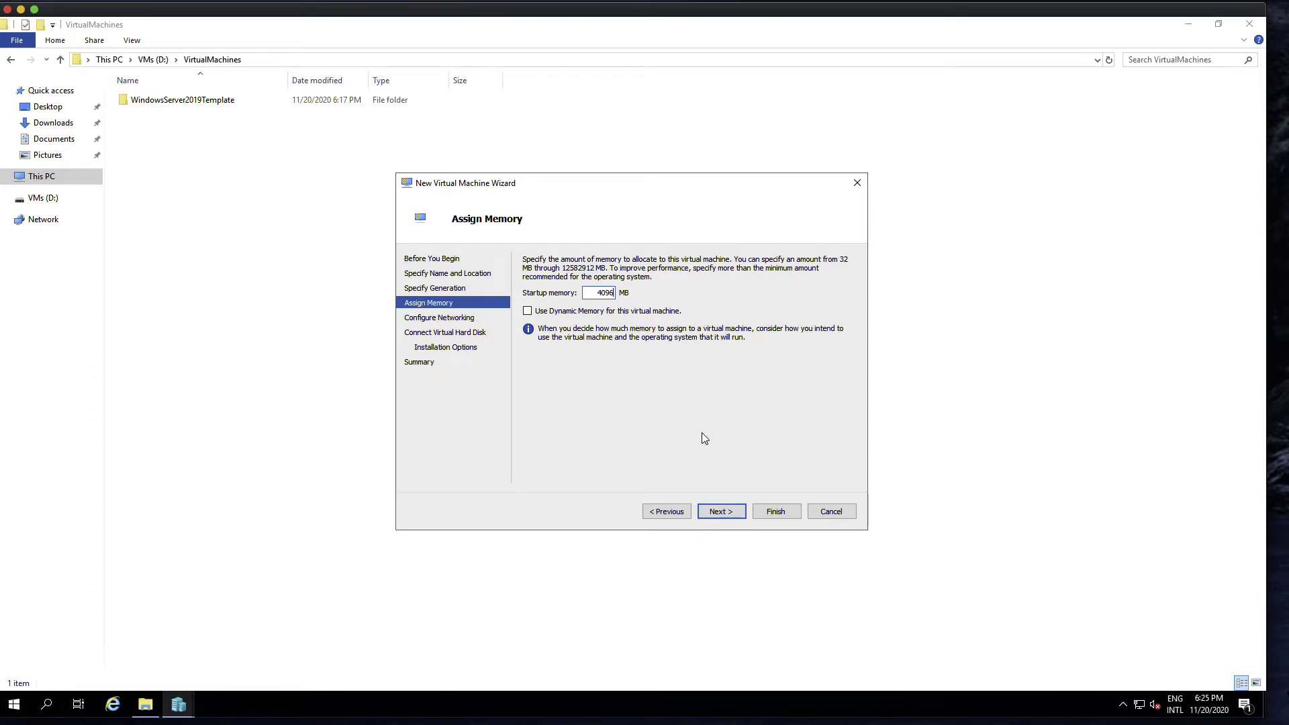
# - Connect the new VM's network to External1
pyautogui.click(724, 513)
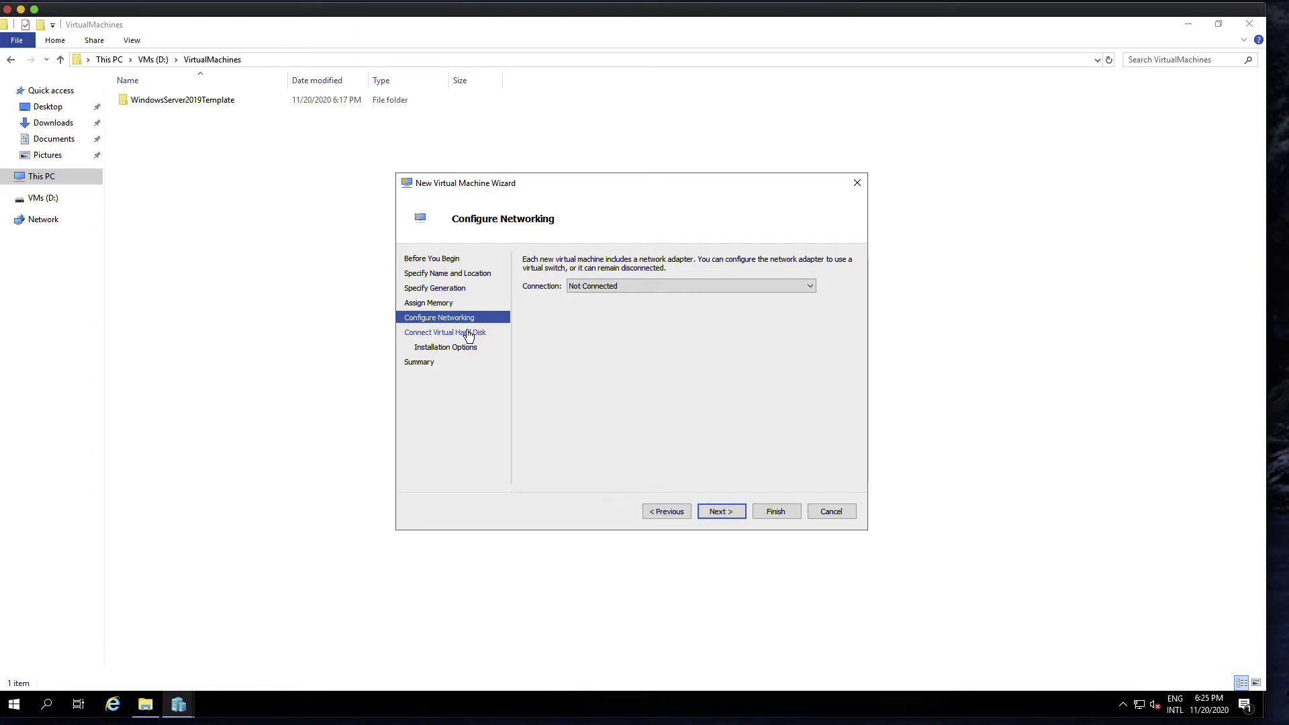
pyautogui.click(676, 285)
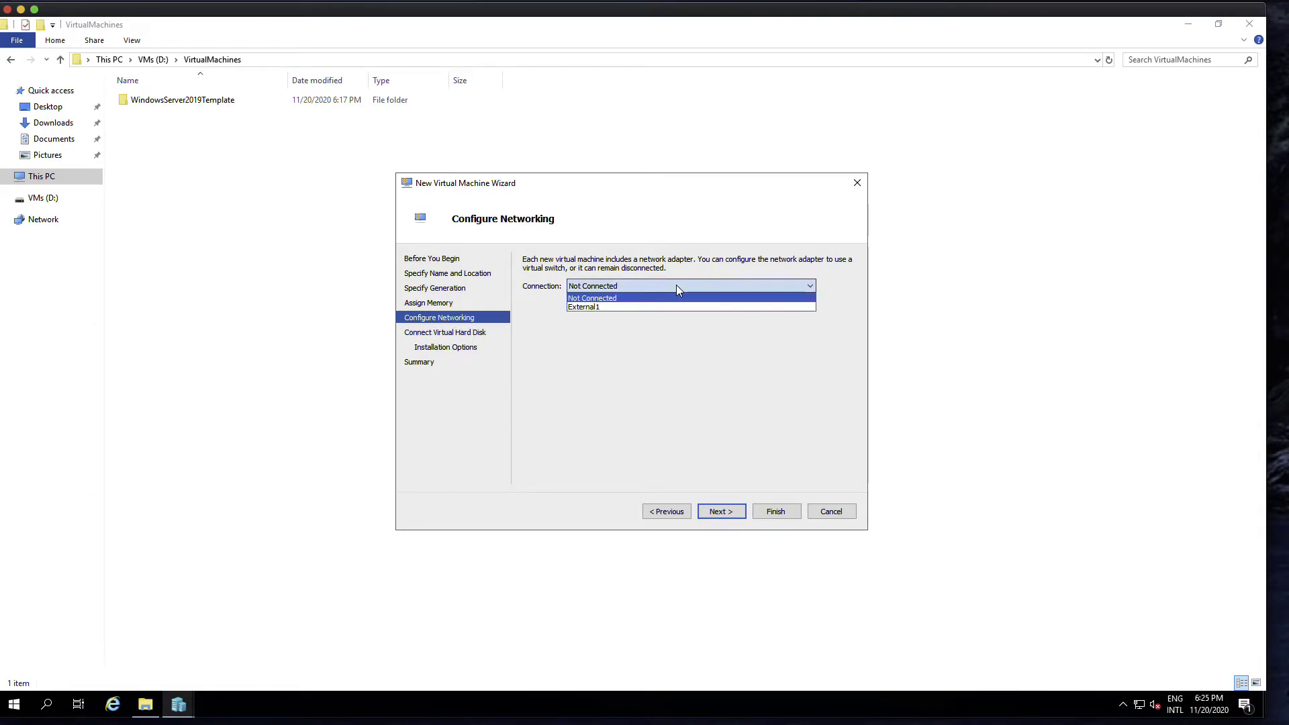
pyautogui.click(633, 308)
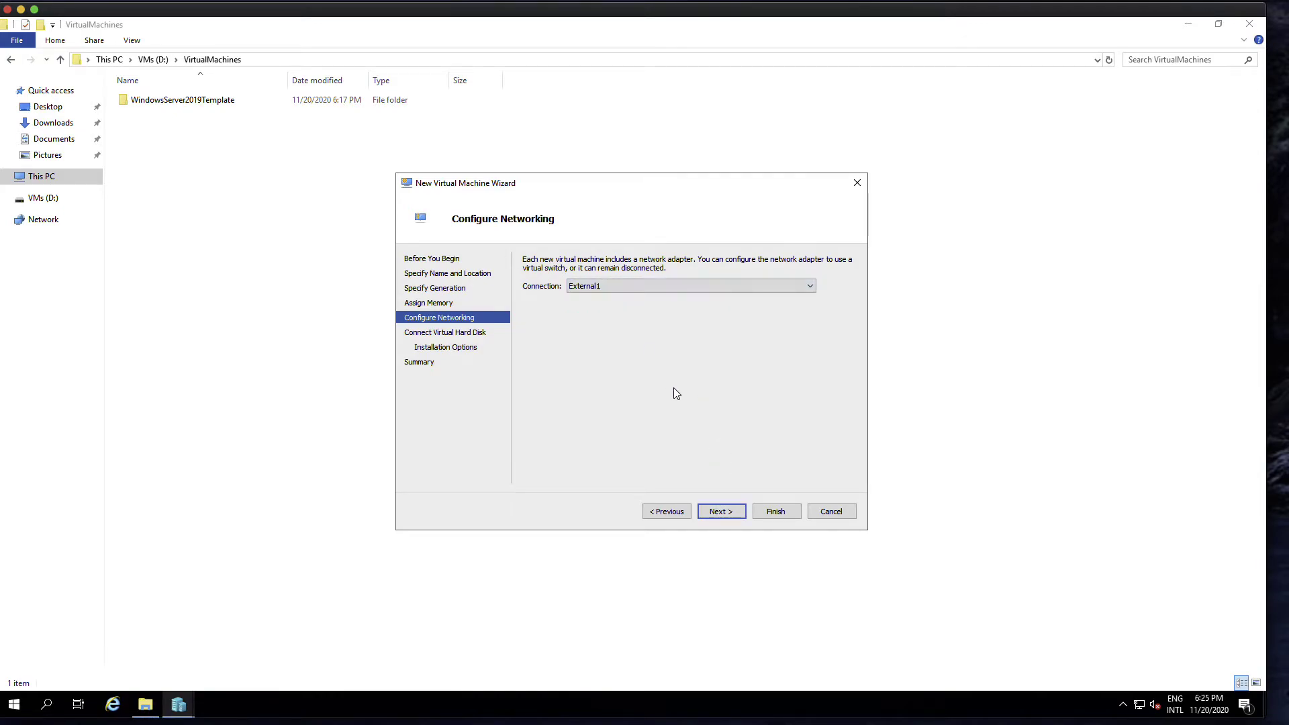
# - Create an 80 GB virtual disk in D:\VirtualMachines\WindowsServer2019Template
pyautogui.click(716, 513)
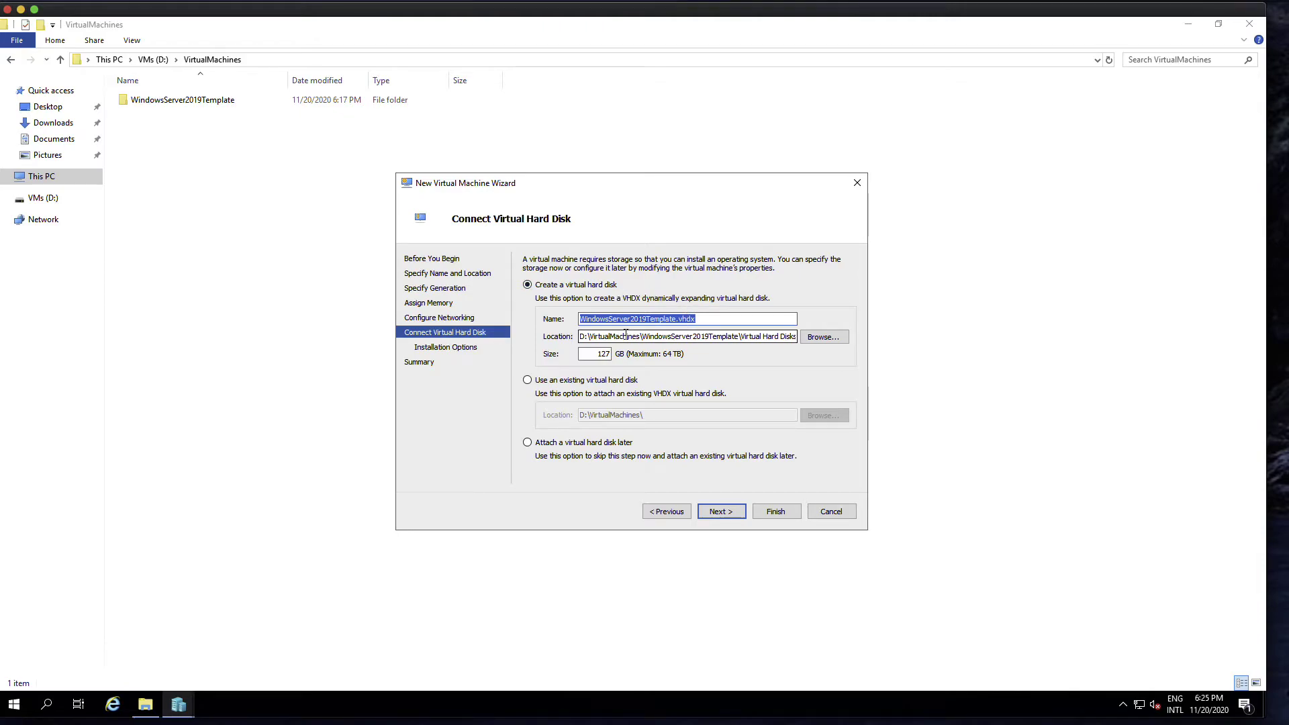
pyautogui.click(825, 336)
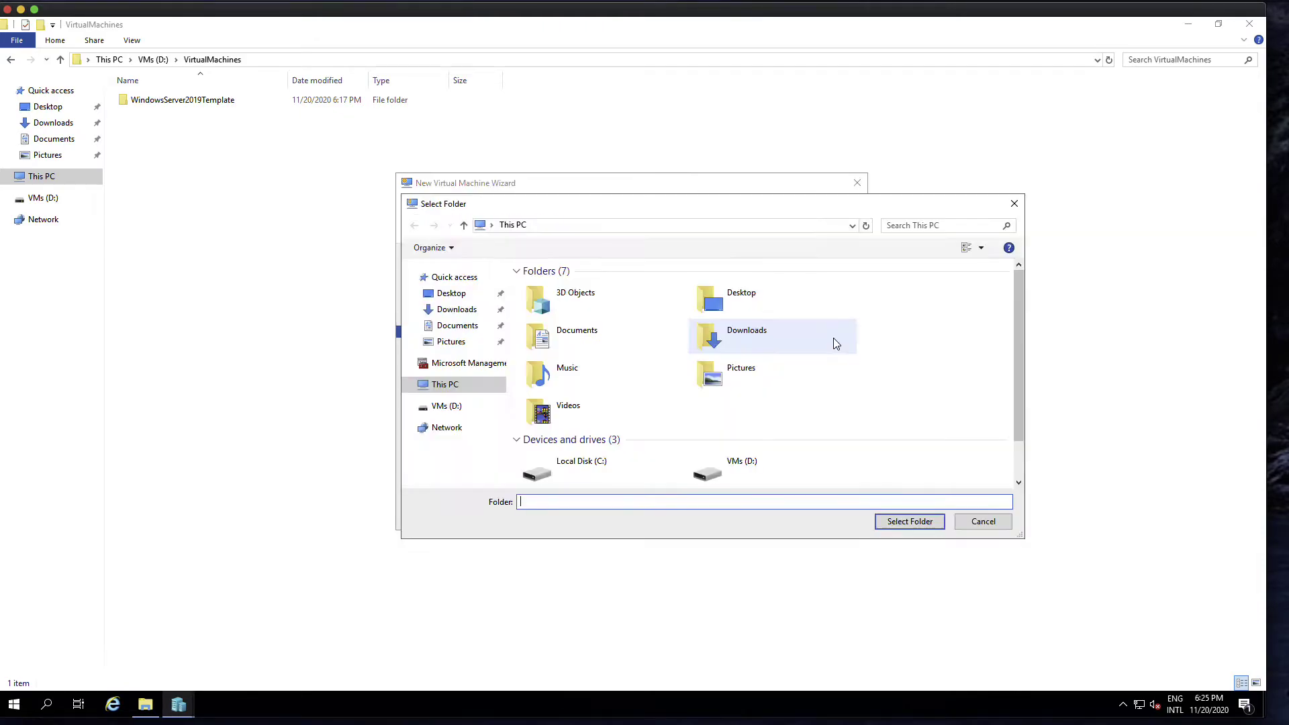
pyautogui.doubleClick(742, 465)
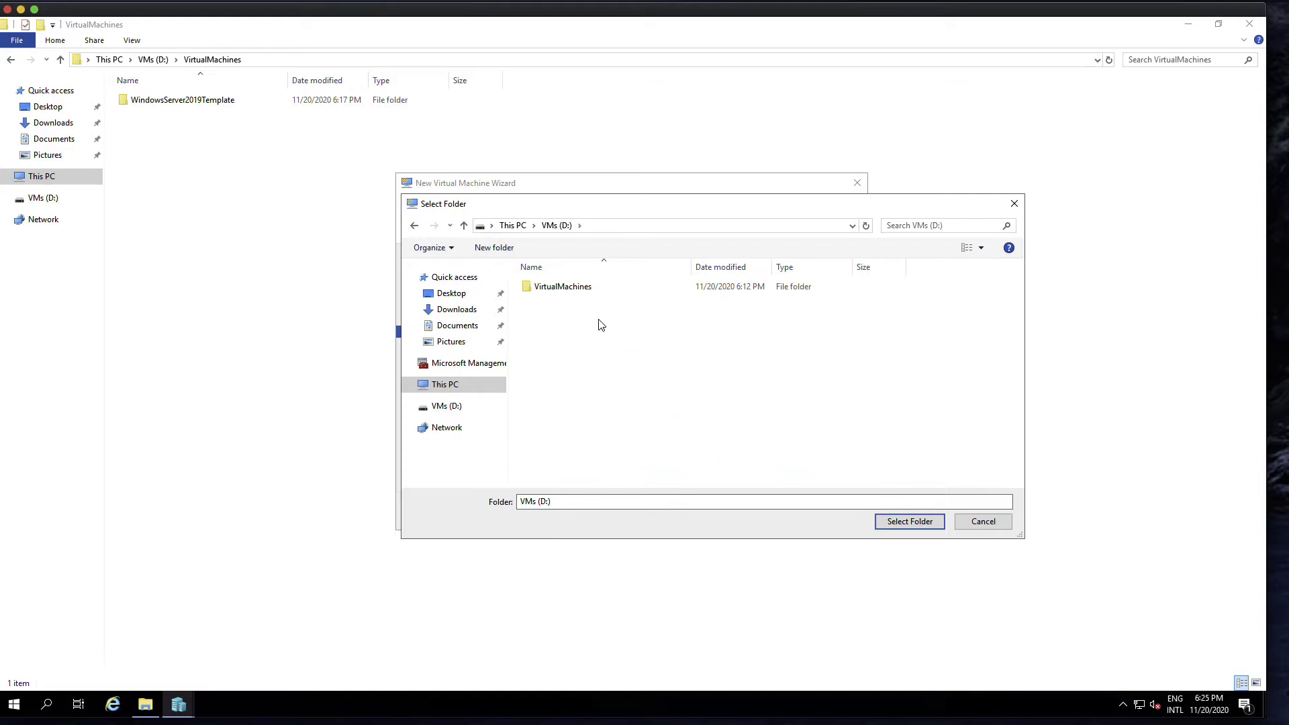
pyautogui.doubleClick(602, 293)
pyautogui.doubleClick(593, 291)
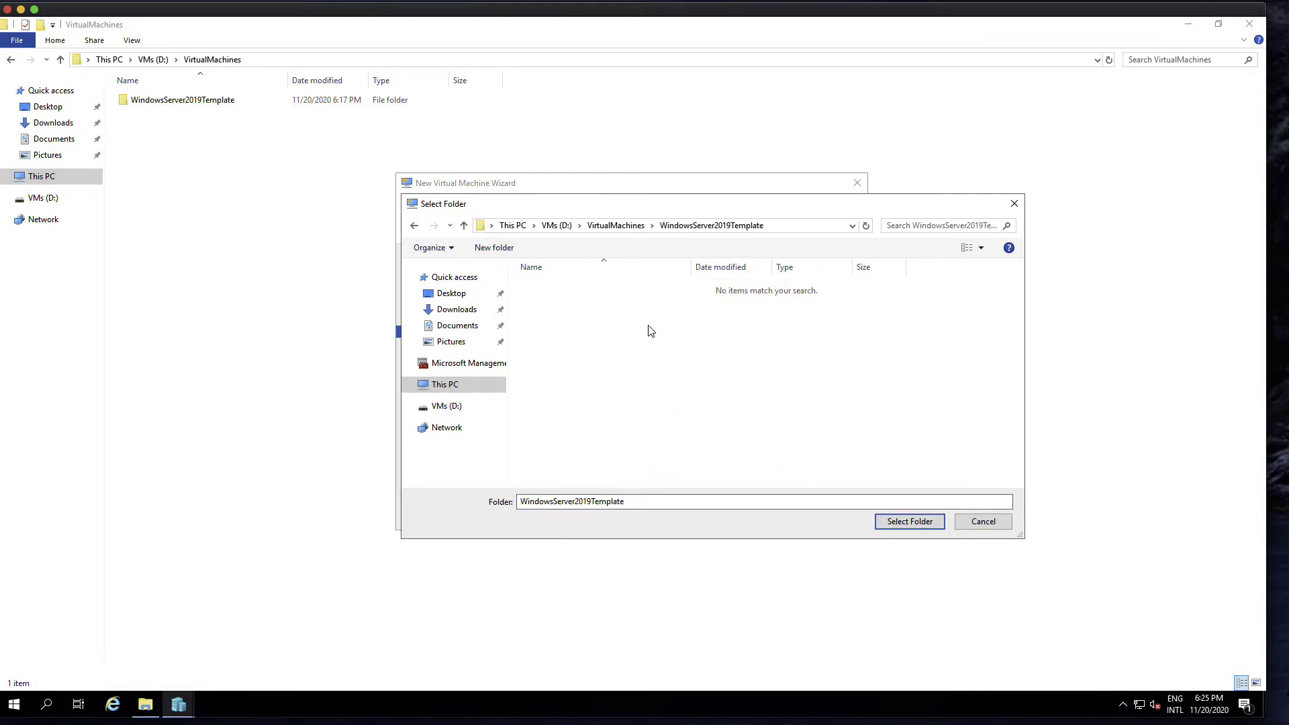
pyautogui.click(910, 522)
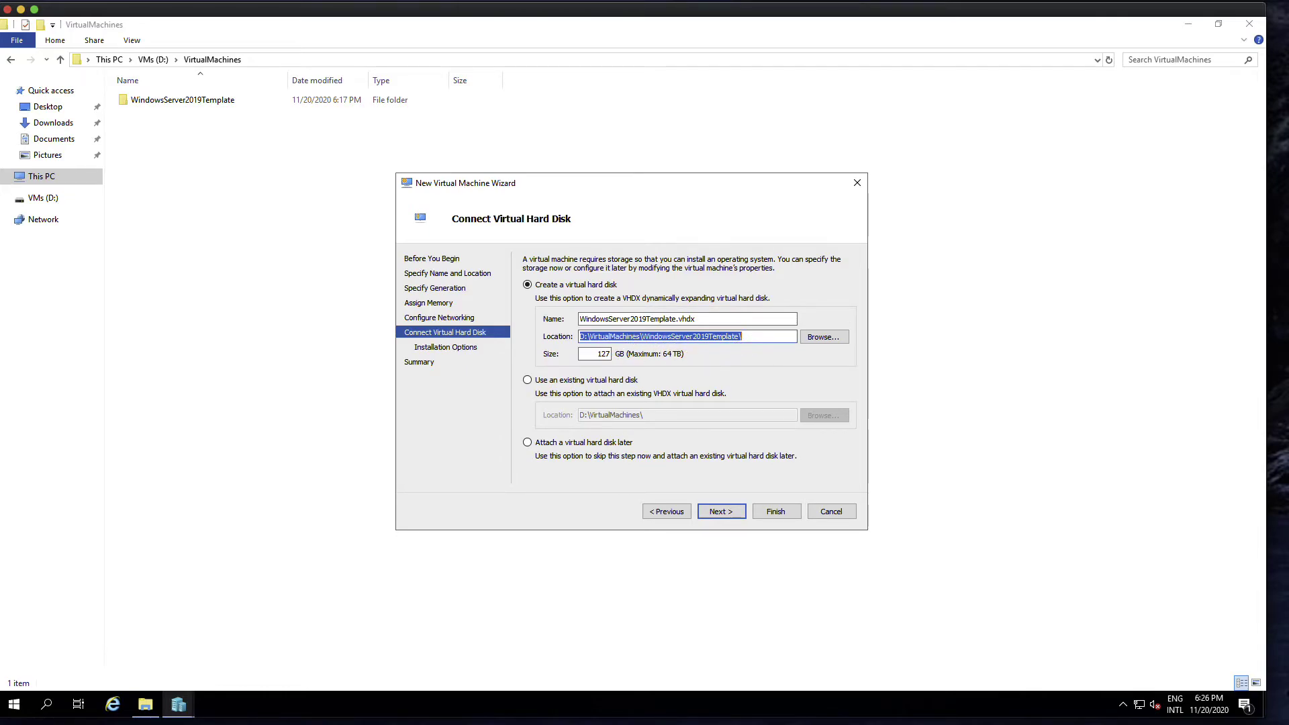
pyautogui.doubleClick(600, 354)
pyautogui.write('80')
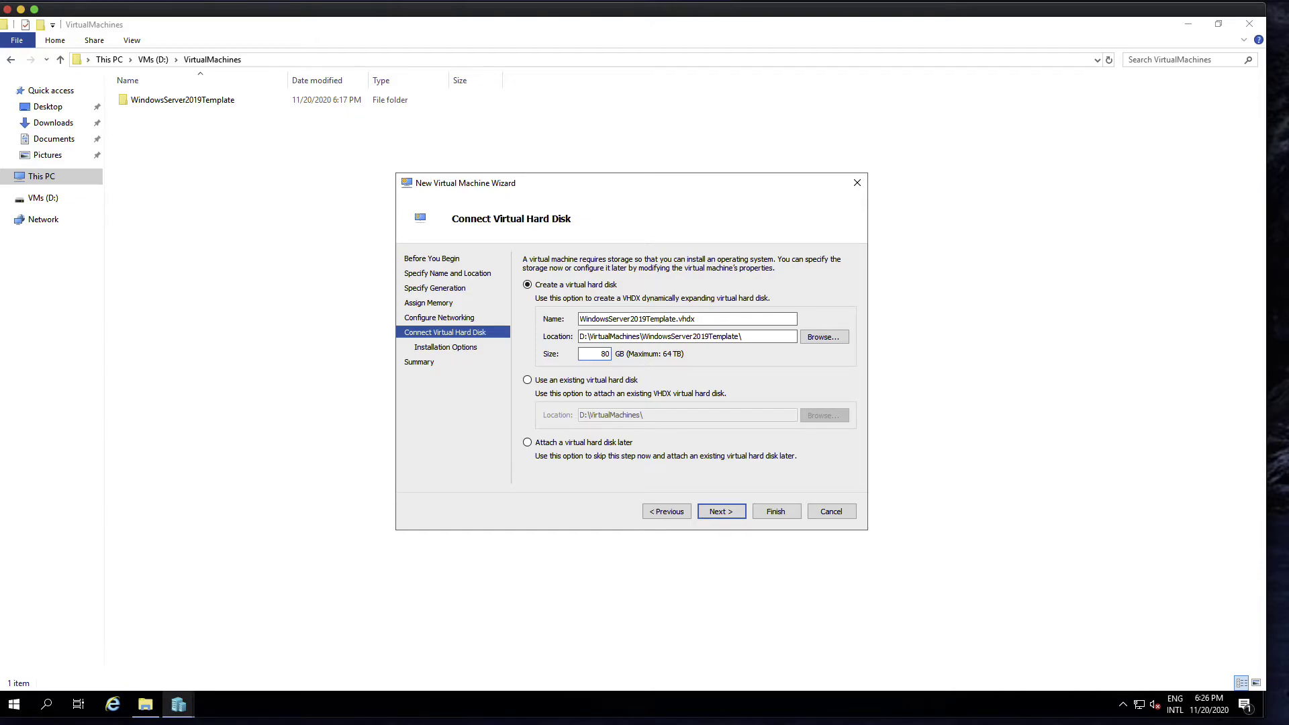
# - Keep 'Install an operating system later', review the summary, and finish creating the VM
pyautogui.click(735, 513)
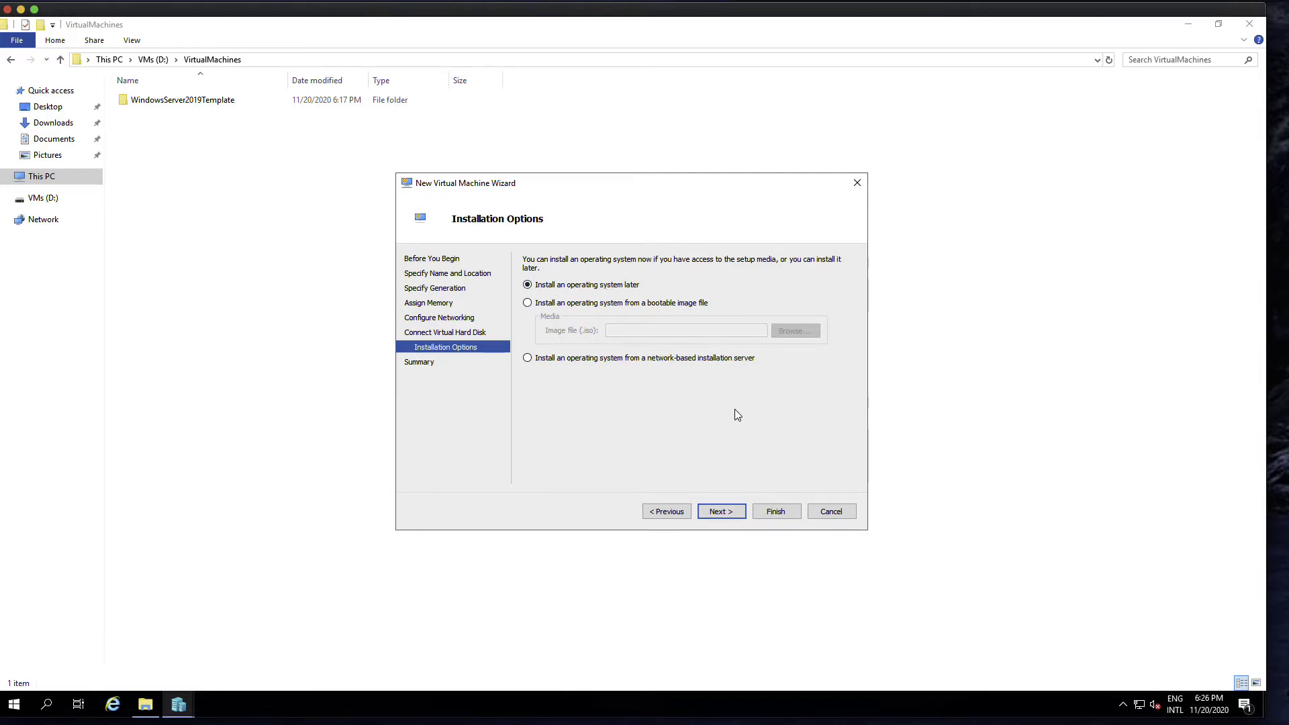
pyautogui.click(730, 512)
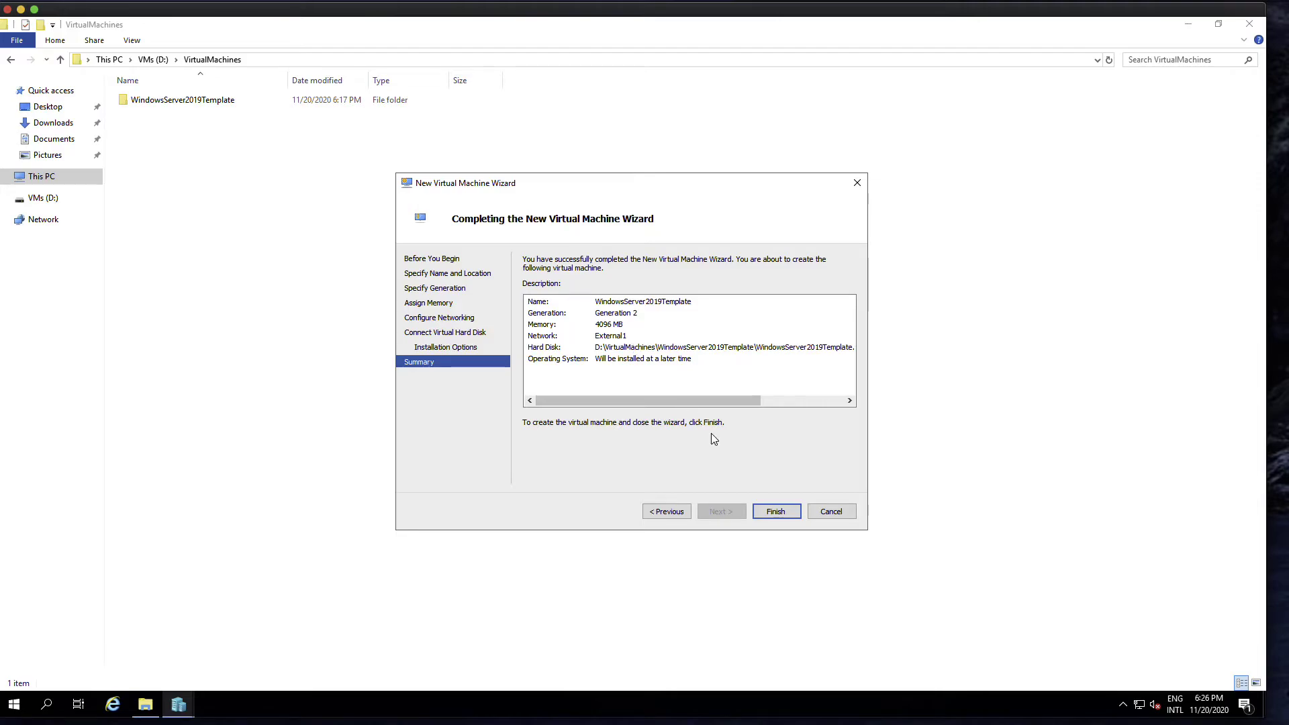
pyautogui.click(777, 514)
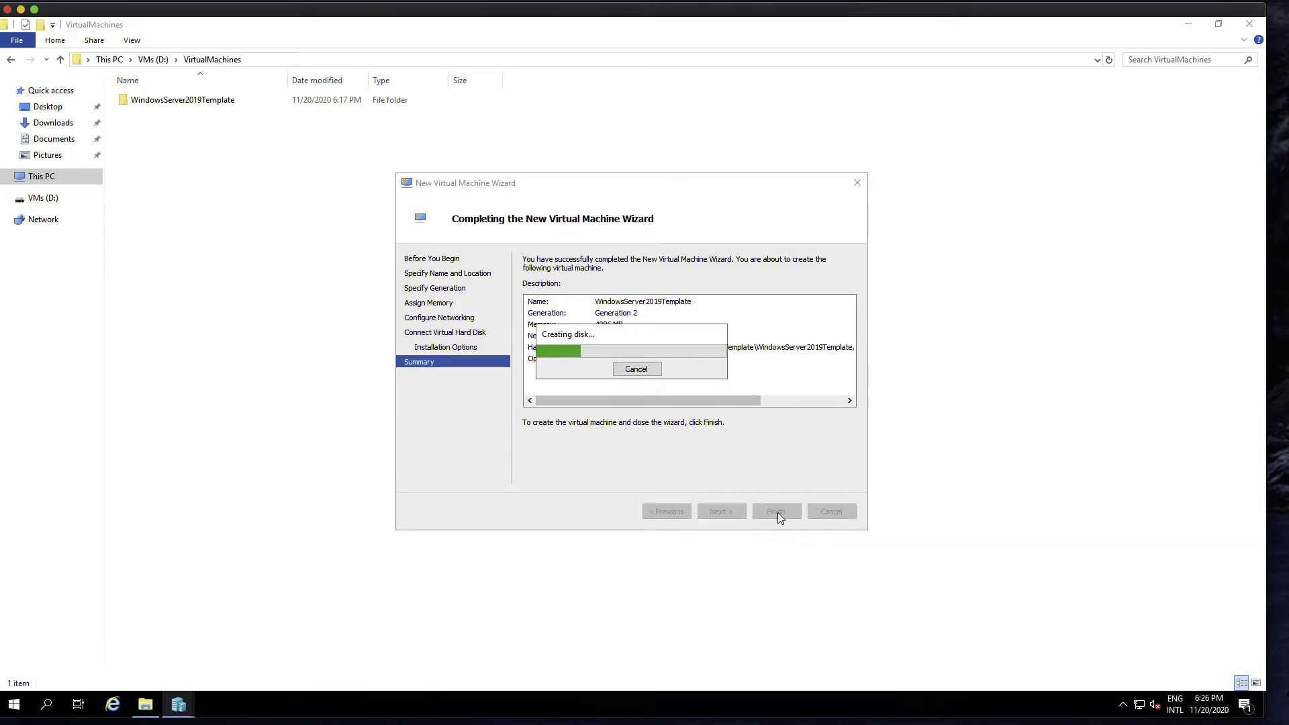
# - Inspect the WindowsServer2019Template disk image and Virtual Machines config files, then return to Hyper-V Manager
pyautogui.click(180, 706)
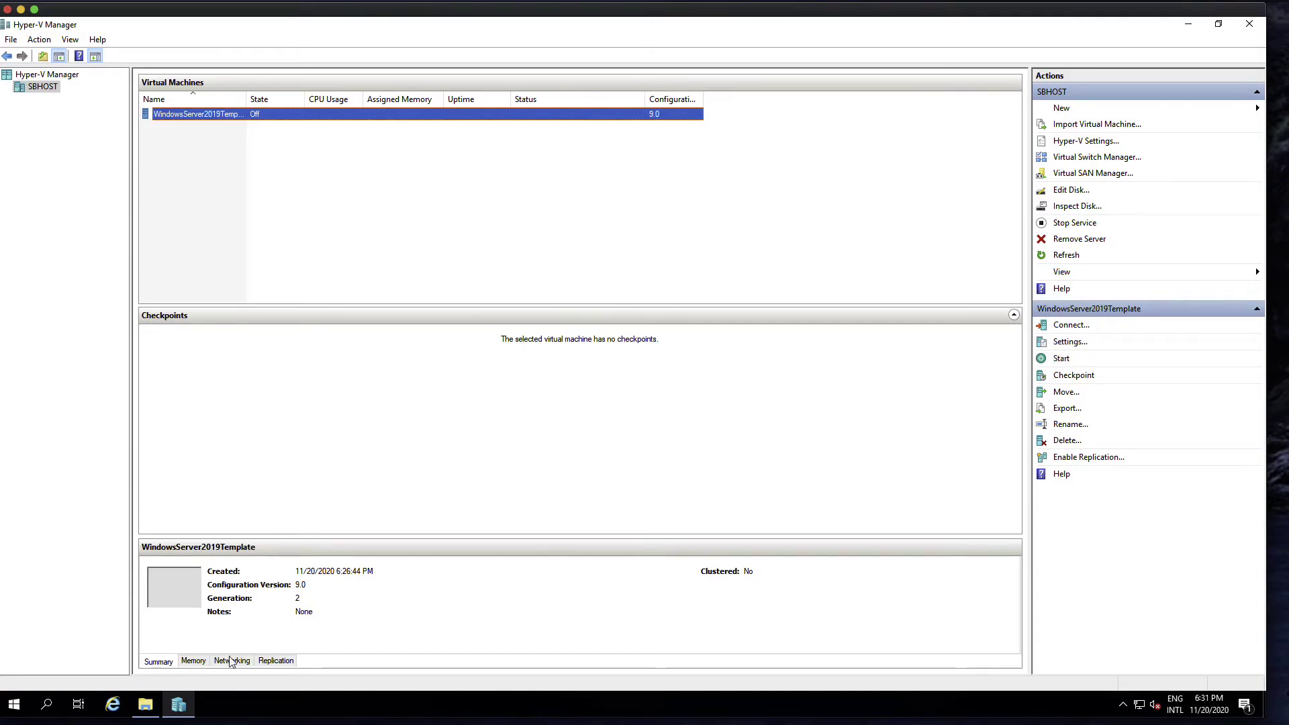
pyautogui.click(146, 705)
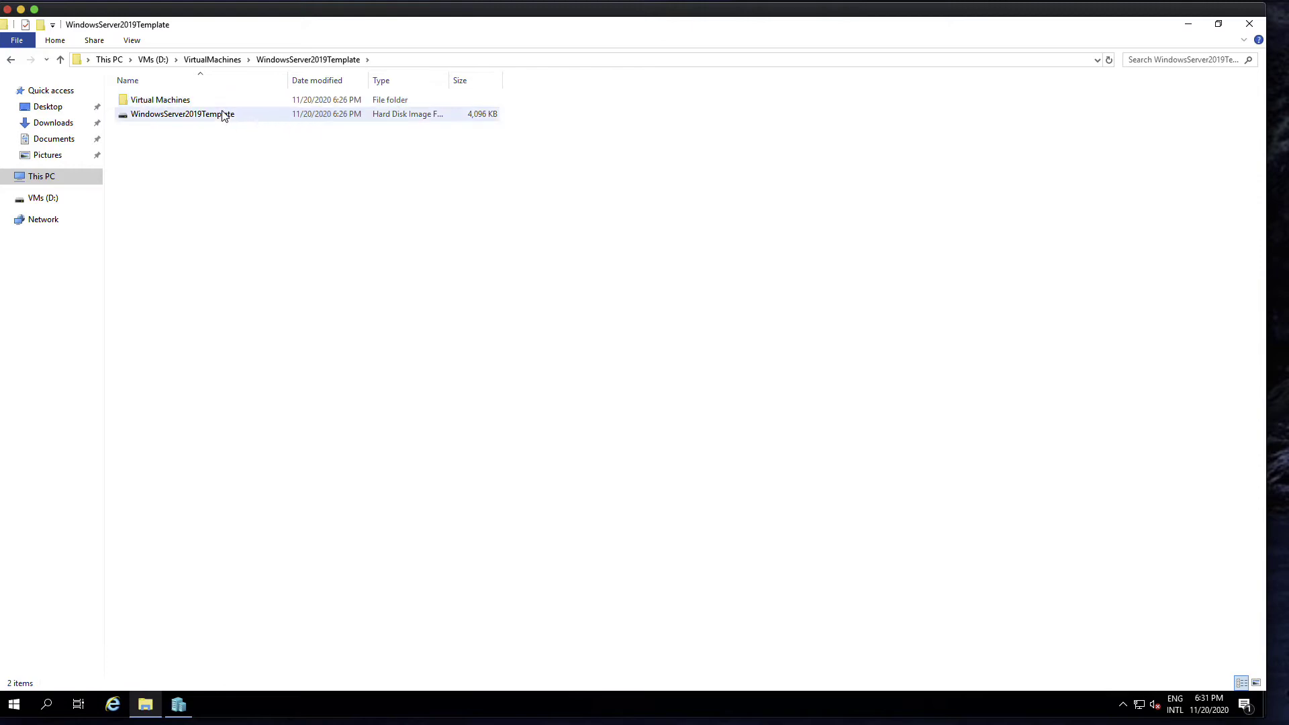
pyautogui.click(242, 121)
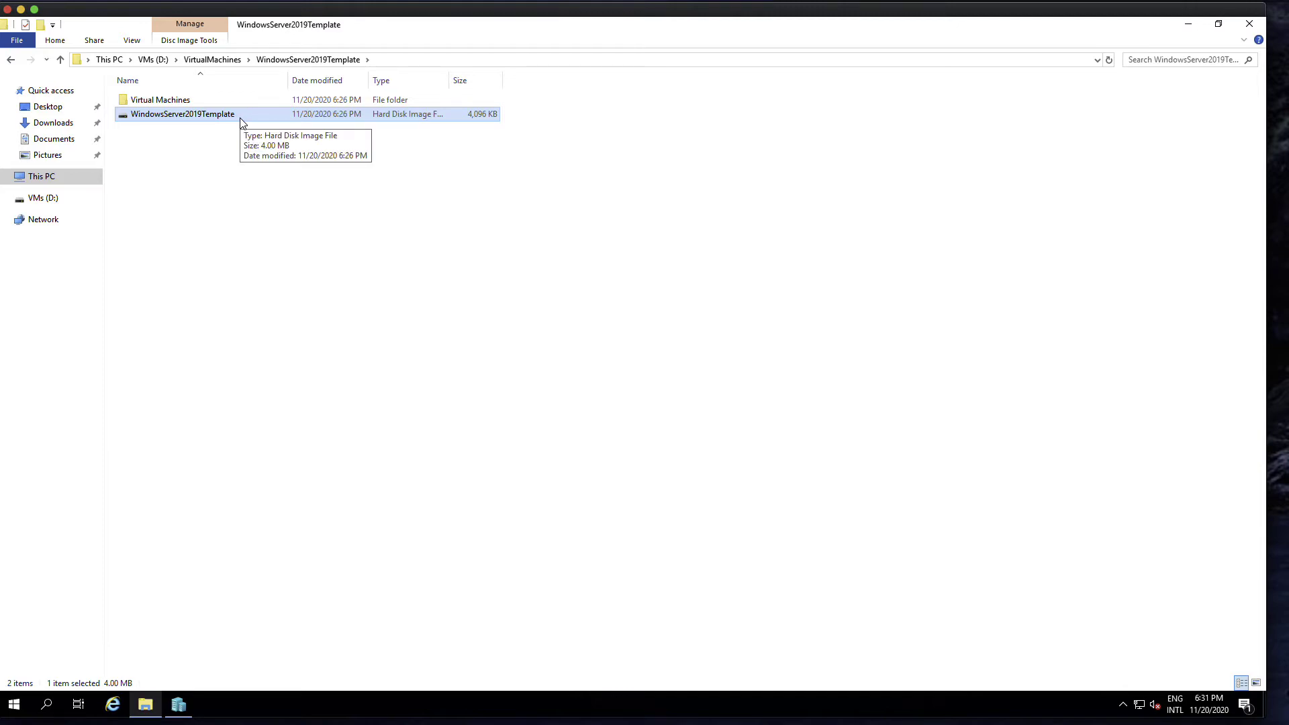
pyautogui.doubleClick(235, 101)
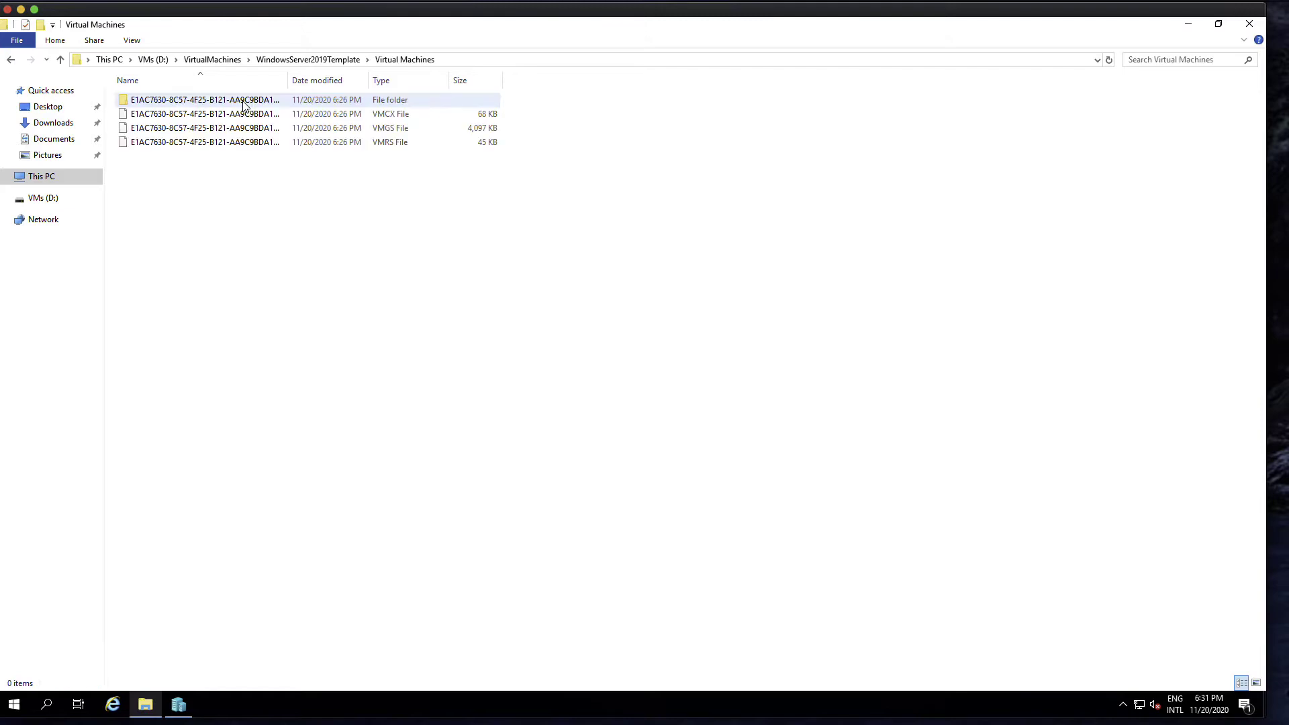
pyautogui.doubleClick(288, 80)
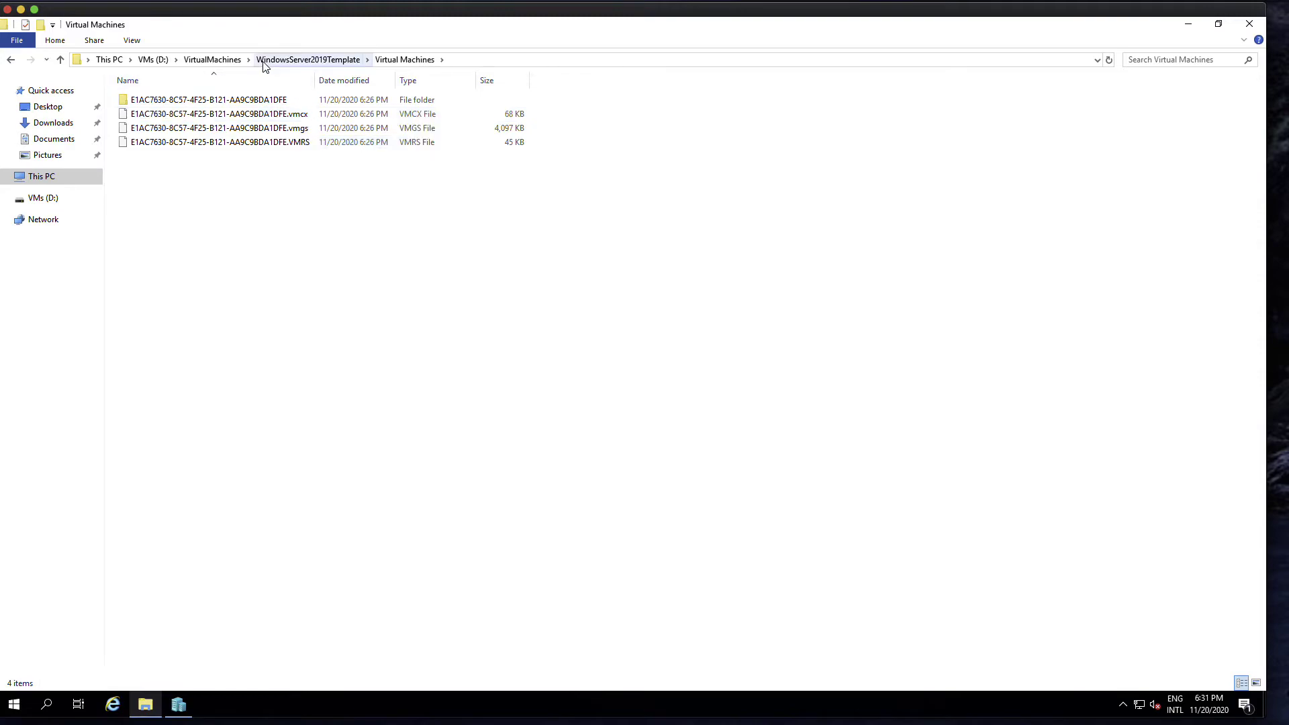
pyautogui.click(240, 60)
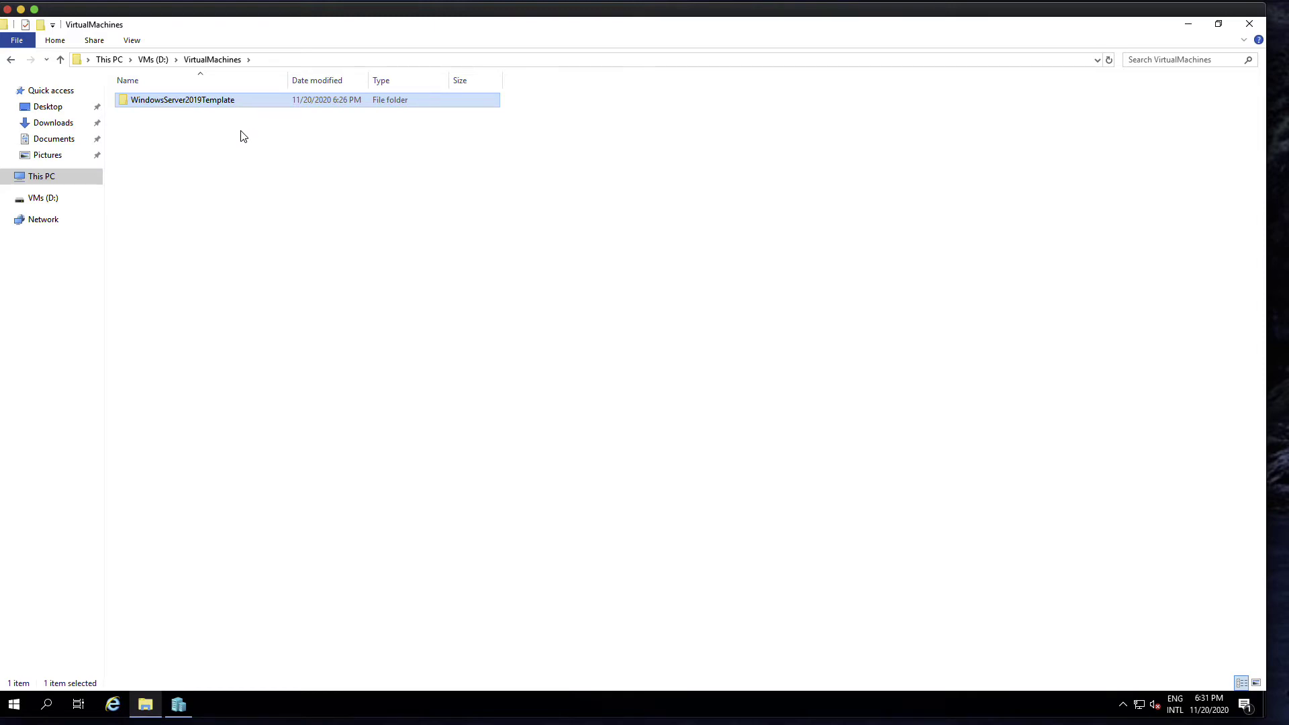
pyautogui.doubleClick(244, 104)
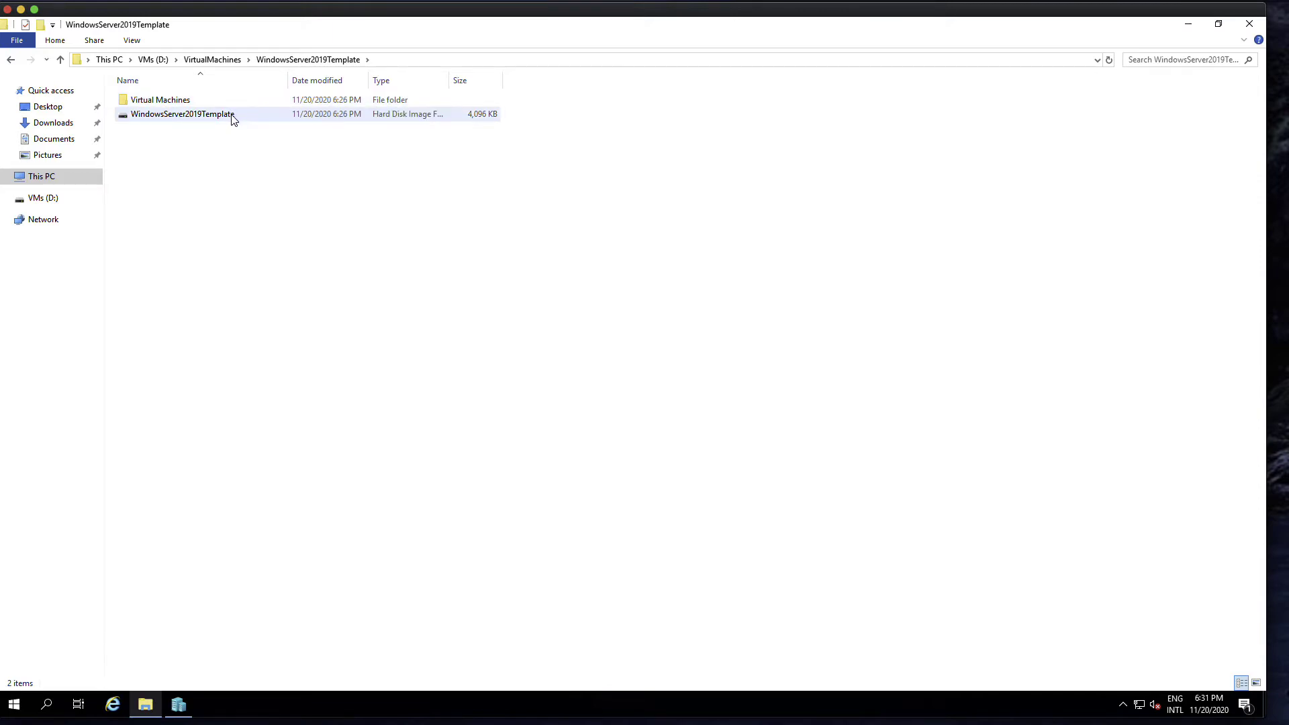
pyautogui.click(212, 60)
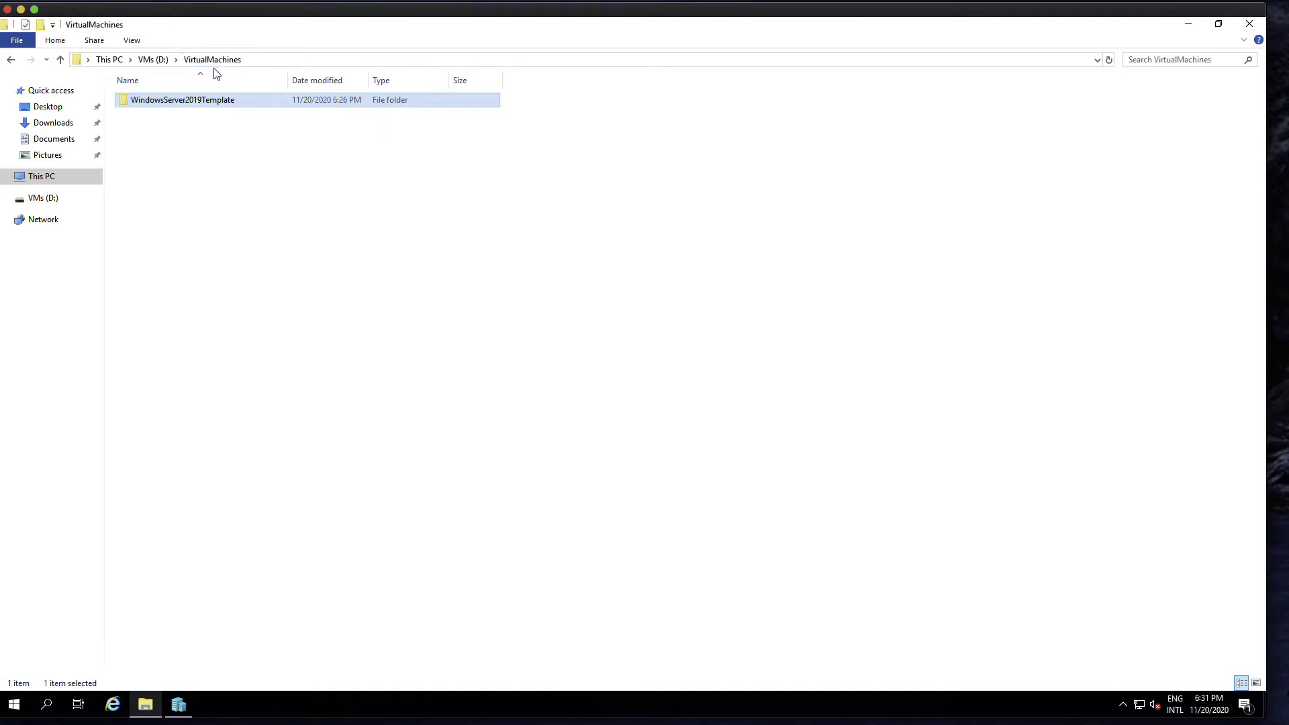
pyautogui.click(181, 706)
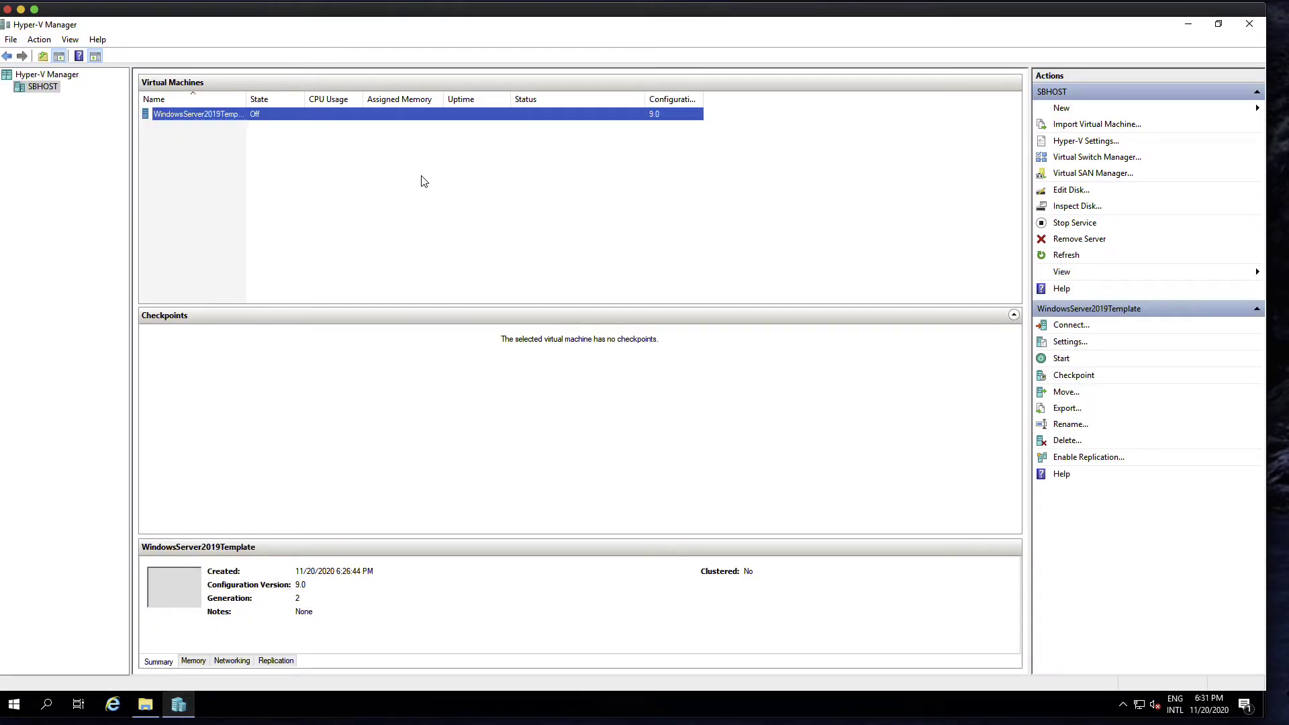
# - Widen the Name column and open Settings for the WindowsServer2019Template VM
pyautogui.doubleClick(246, 99)
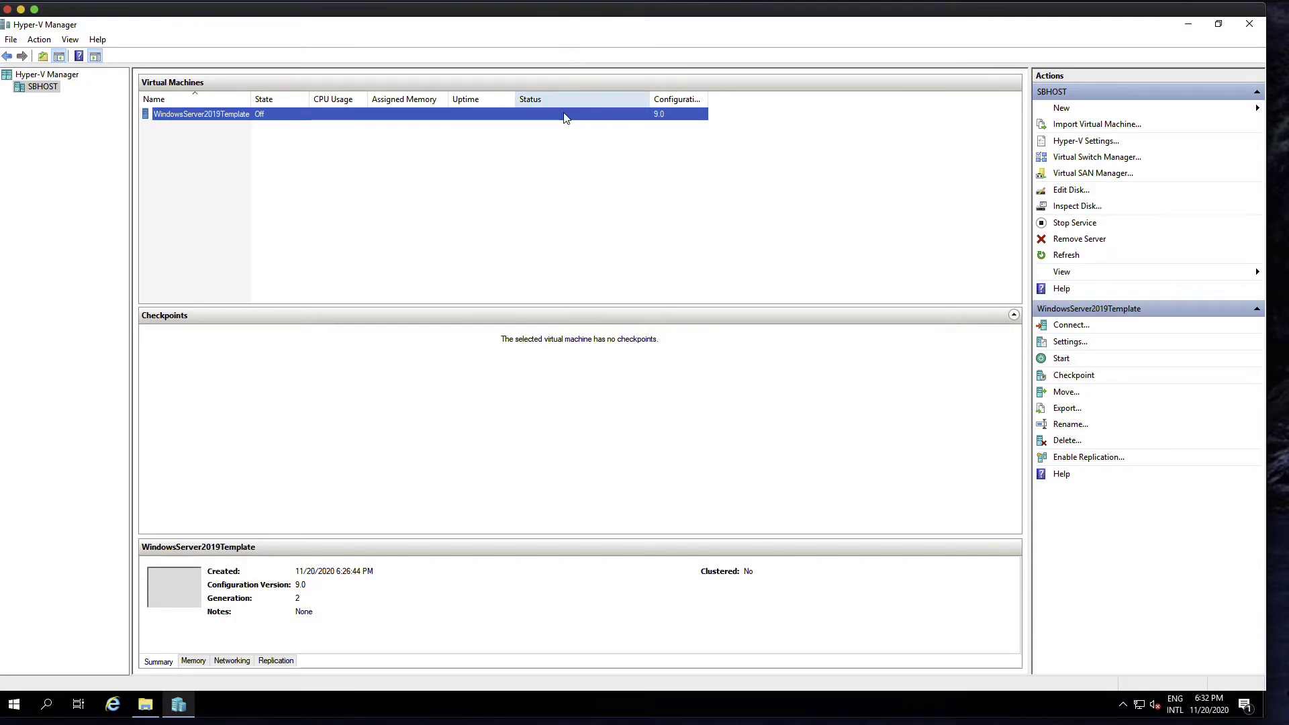
pyautogui.click(1073, 344)
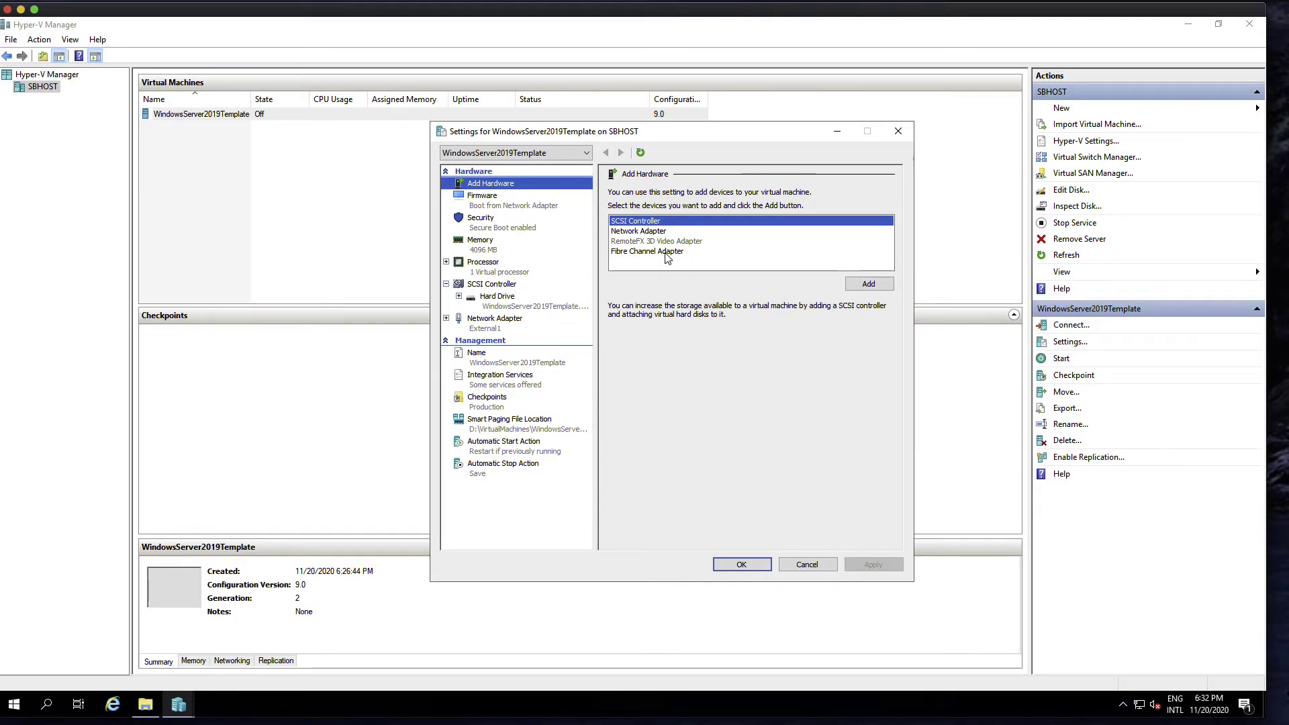
# - Review the VM's firmware boot order, secure boot and memory settings
pyautogui.moveTo(672, 246)
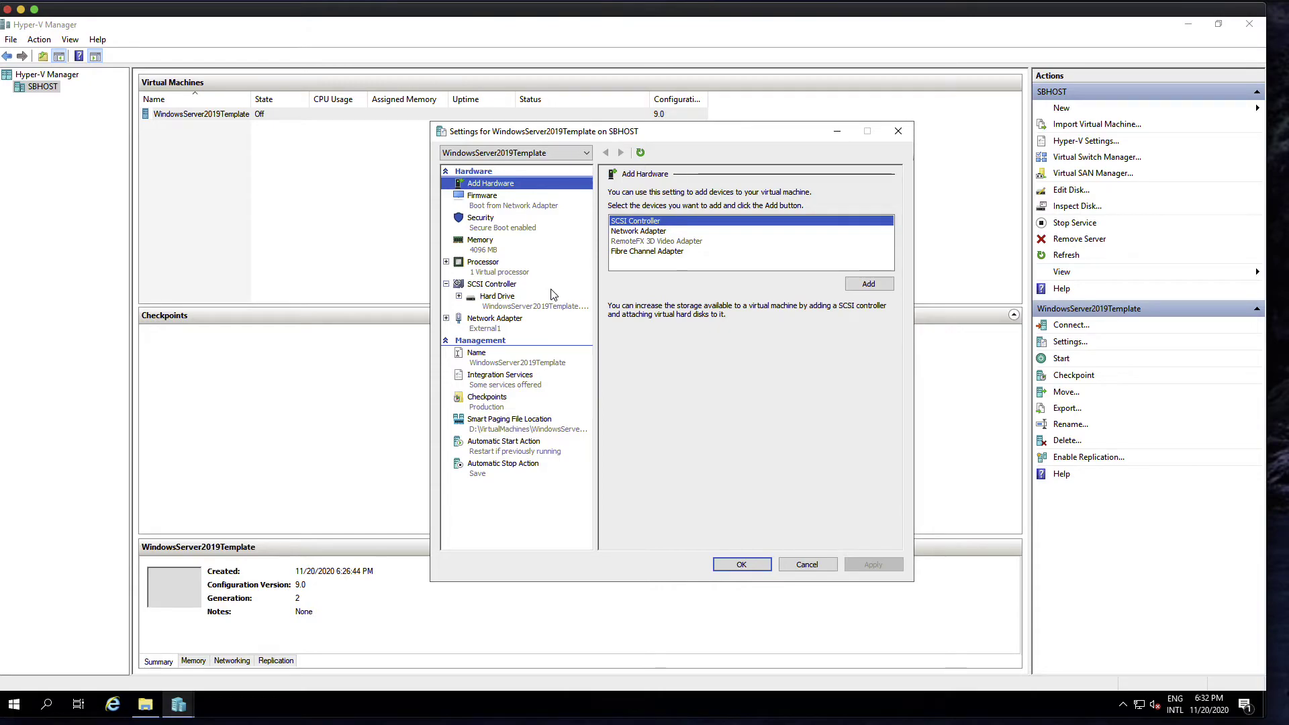
pyautogui.click(524, 205)
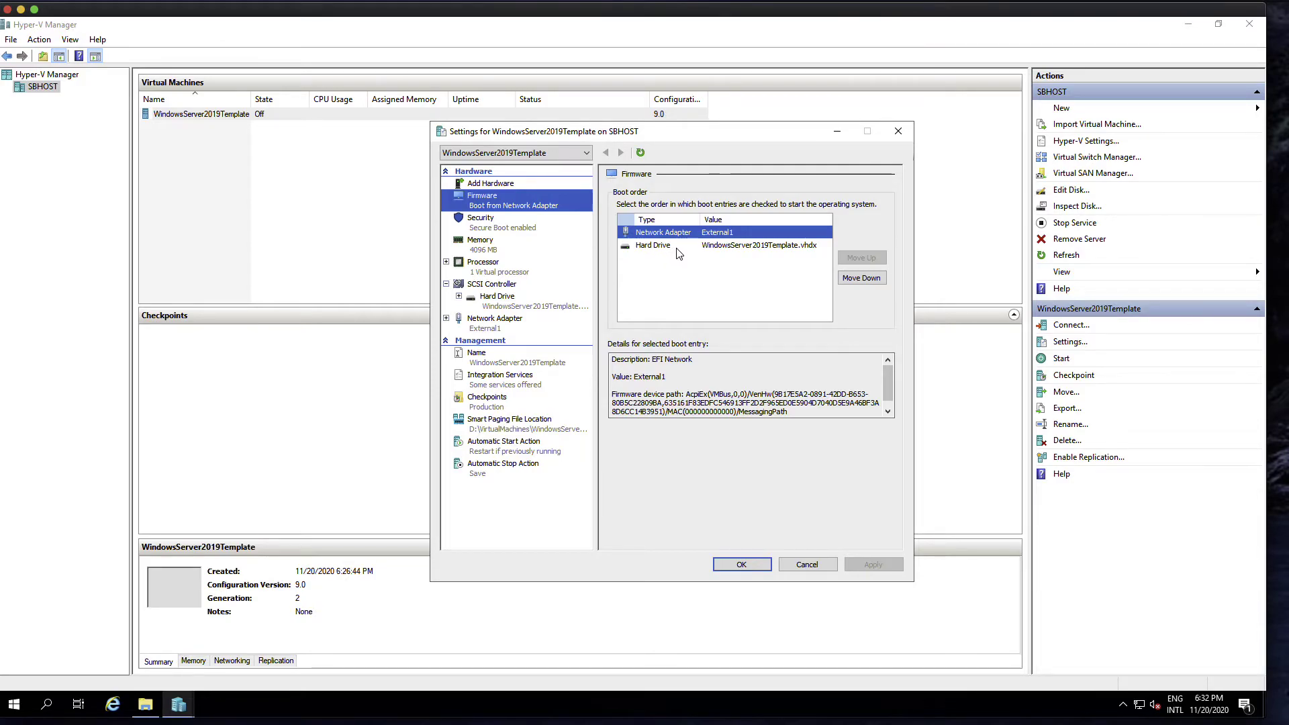
pyautogui.click(519, 226)
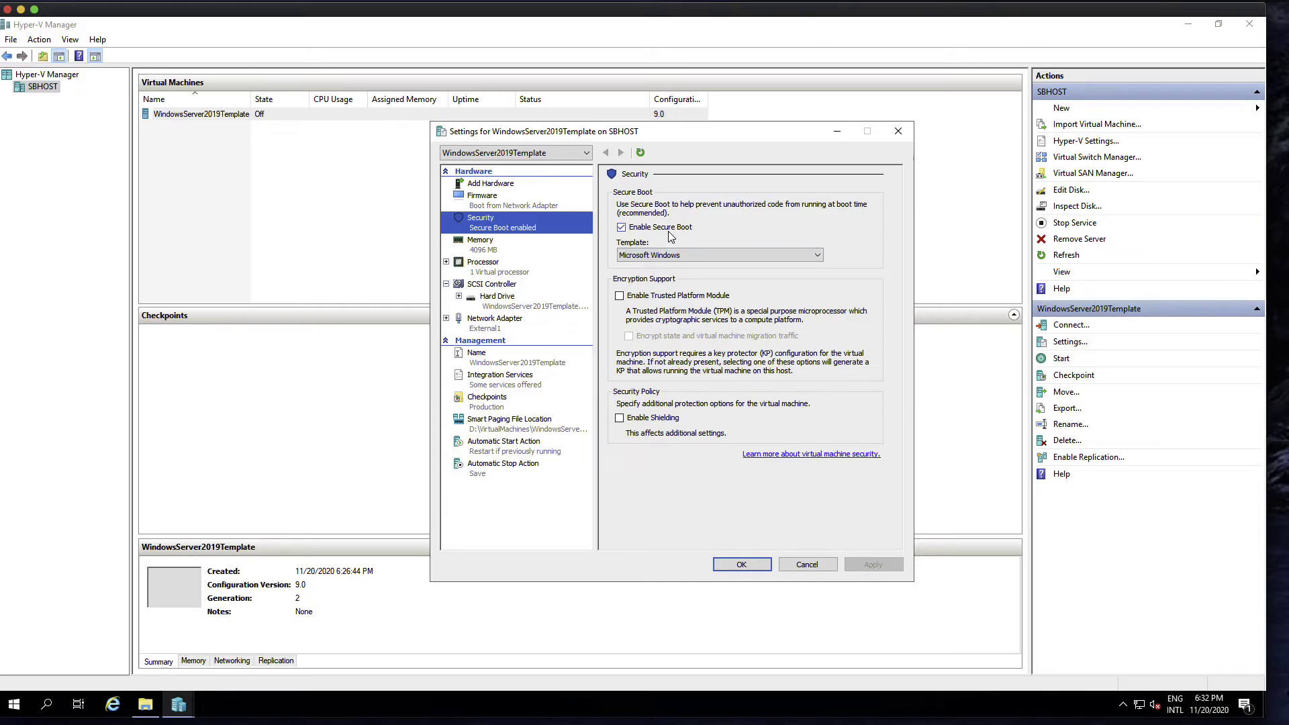
pyautogui.click(526, 250)
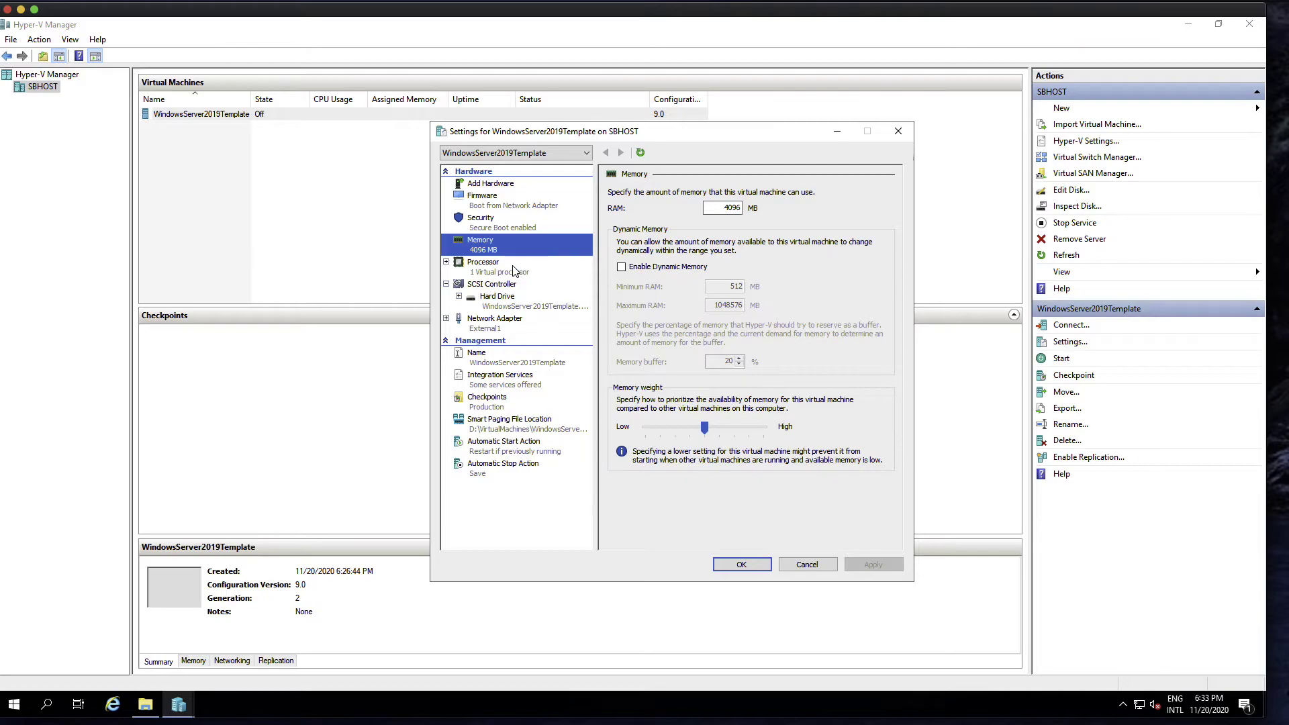
# - Raise the number of virtual processors to 4 and apply it
pyautogui.click(514, 270)
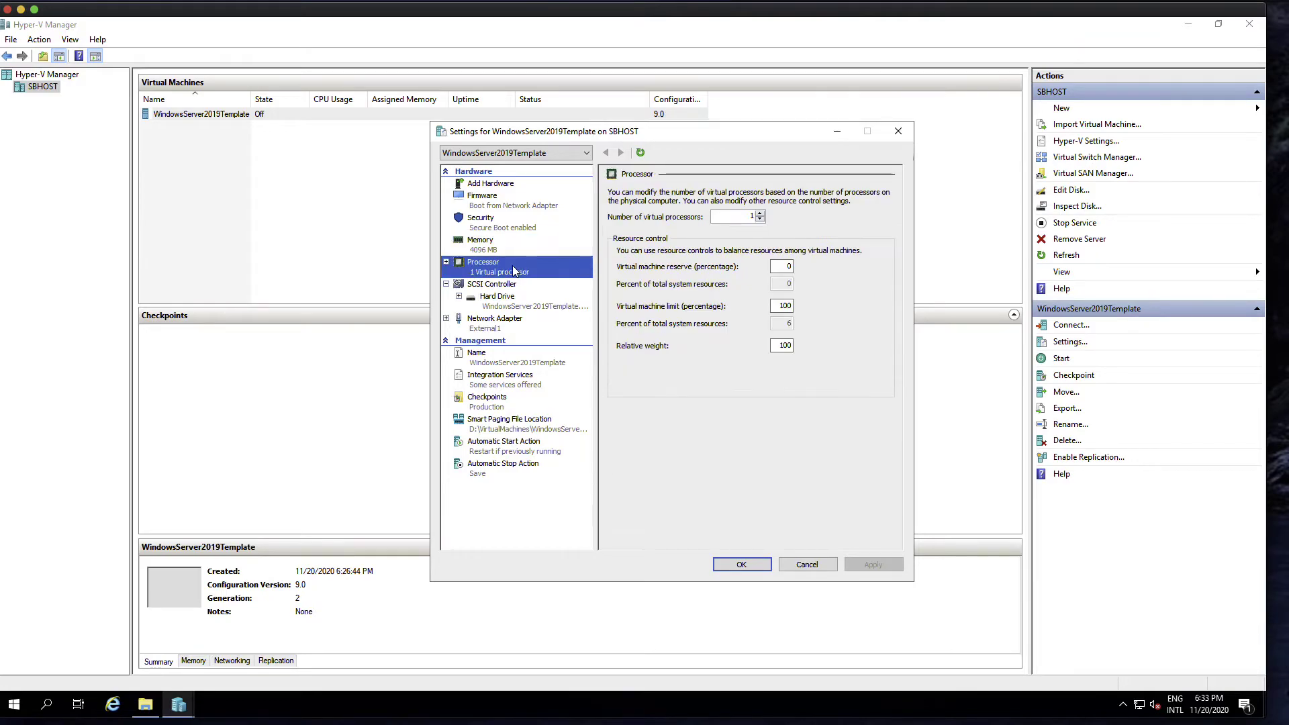
pyautogui.doubleClick(761, 214)
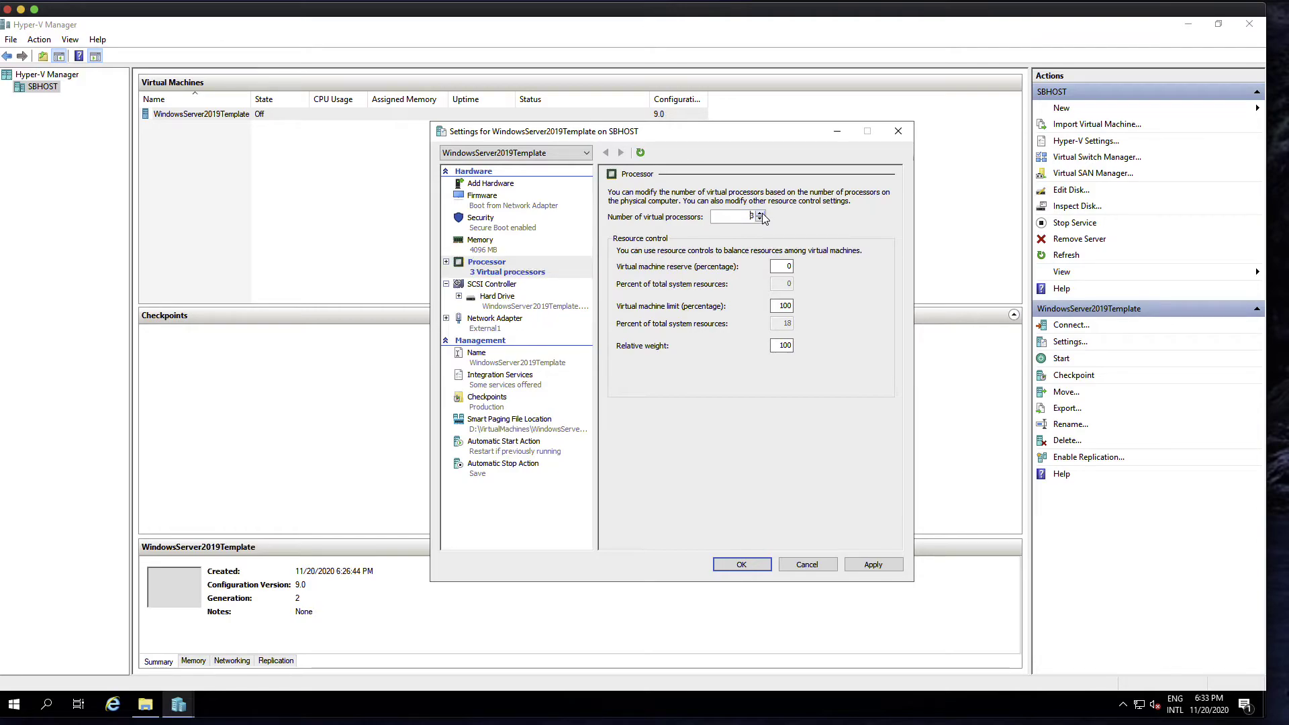
pyautogui.click(885, 566)
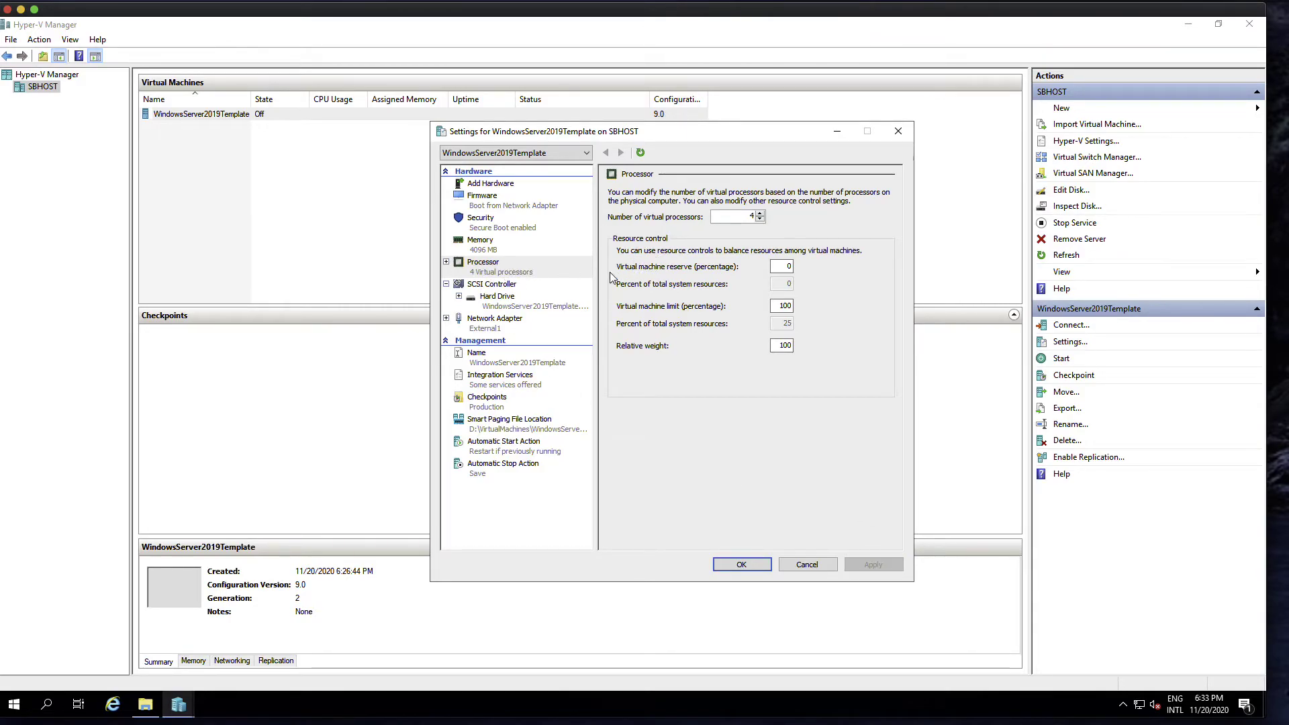
pyautogui.click(511, 285)
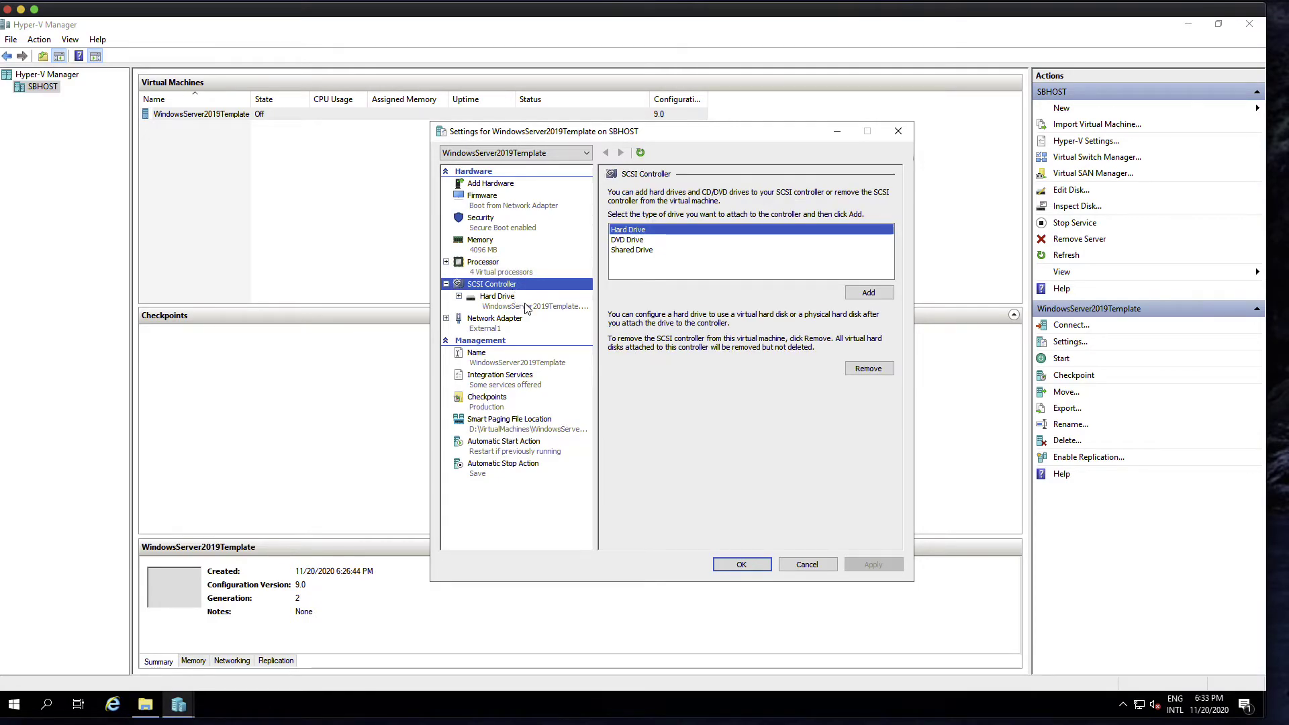
# - View the Edit Virtual Hard Disk wizard's actions for the hard drive, then cancel without changes
pyautogui.click(527, 307)
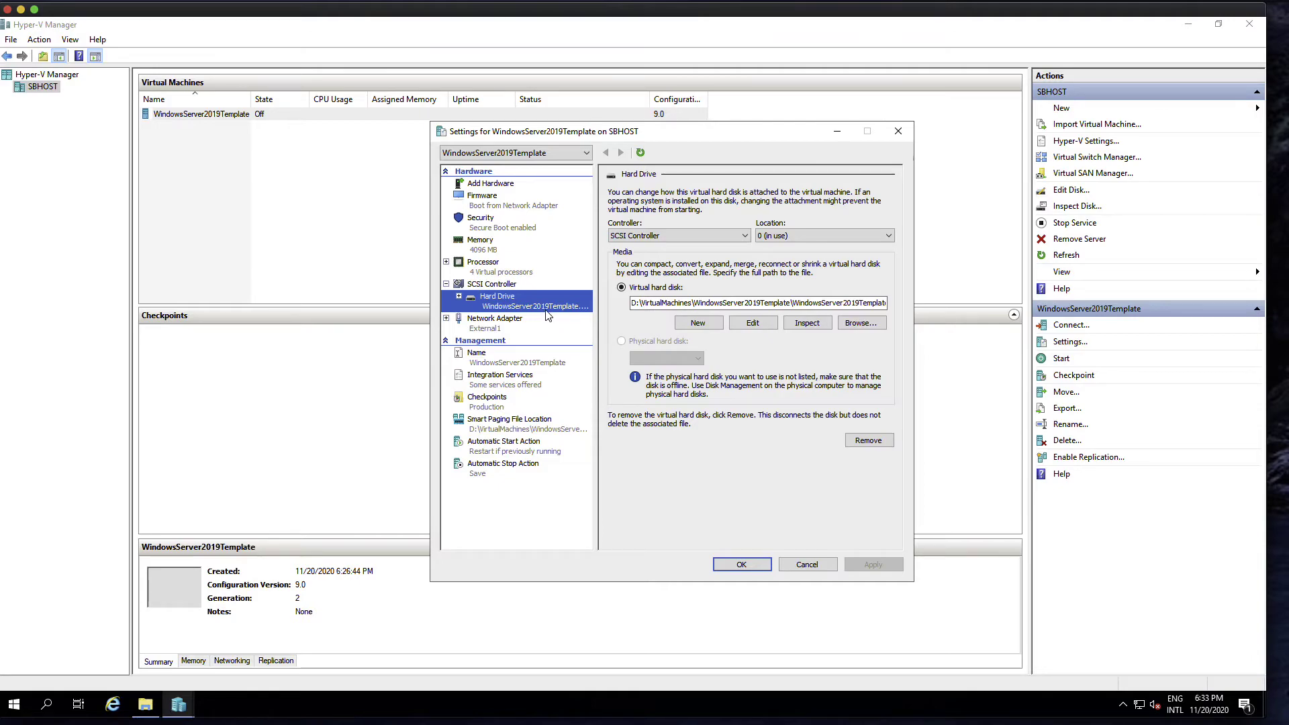
pyautogui.click(754, 325)
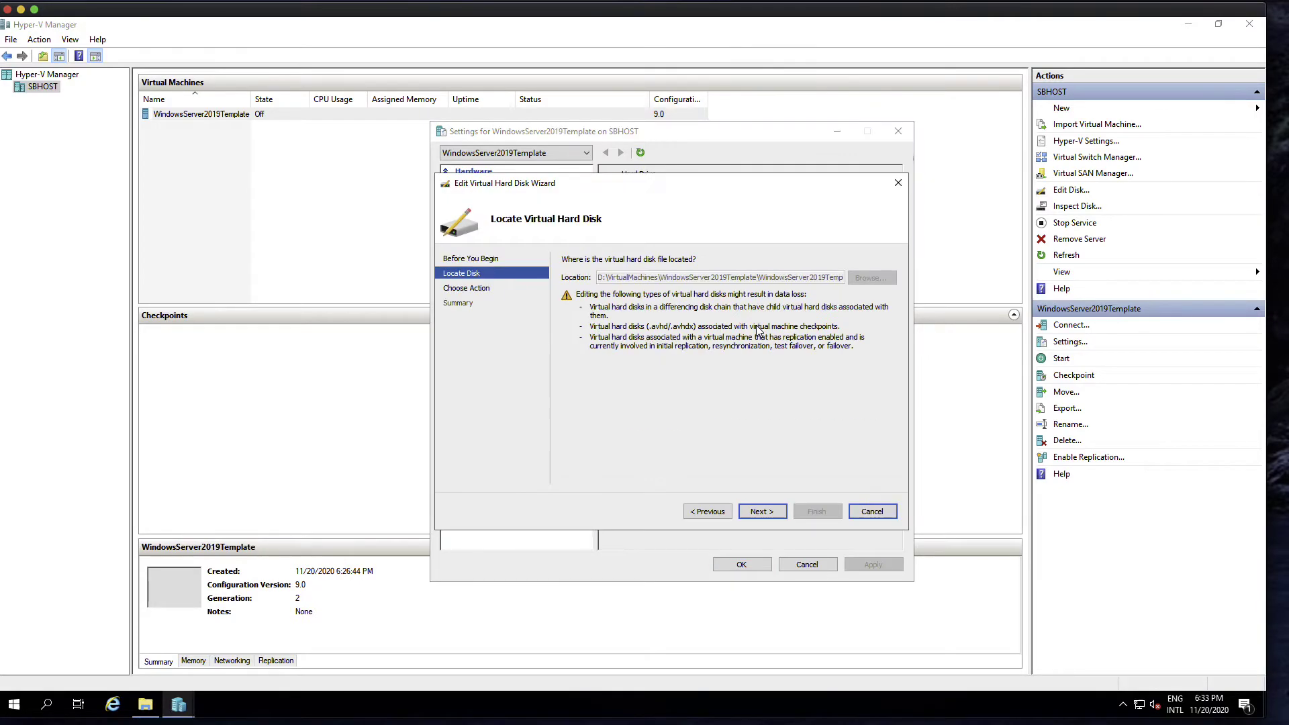
pyautogui.click(763, 518)
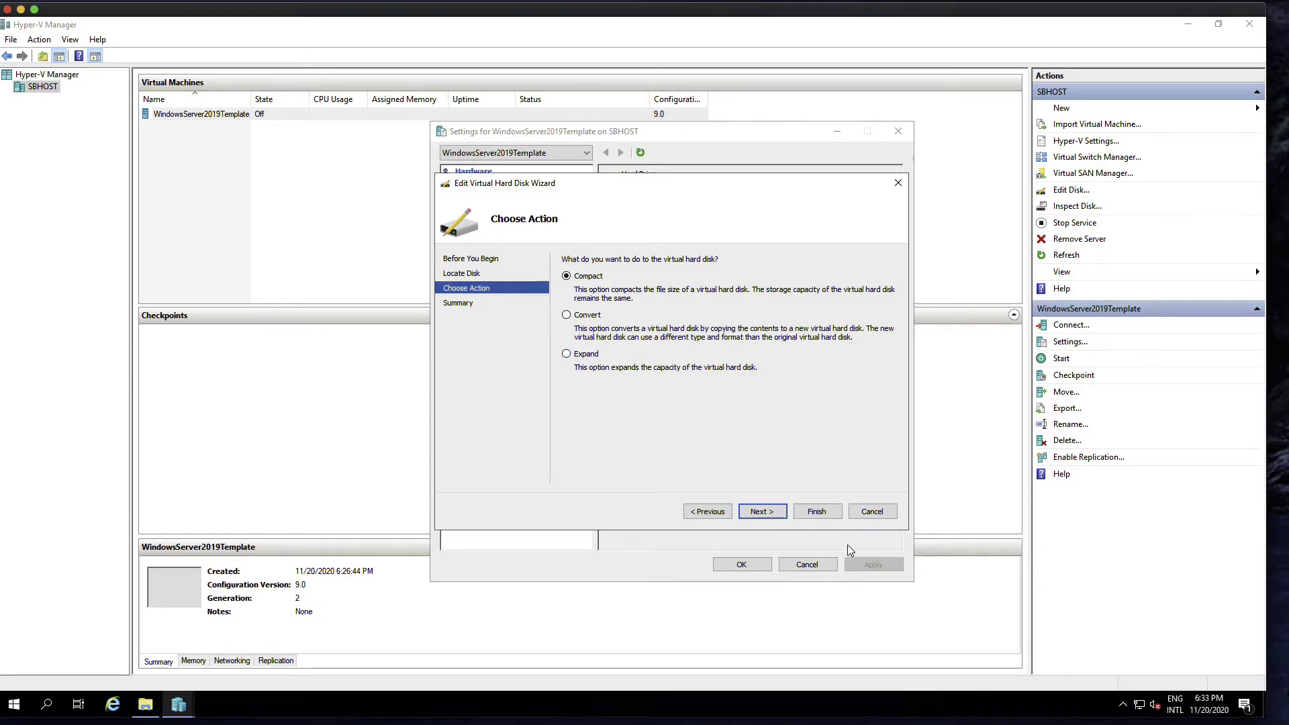
pyautogui.click(877, 514)
pyautogui.click(513, 327)
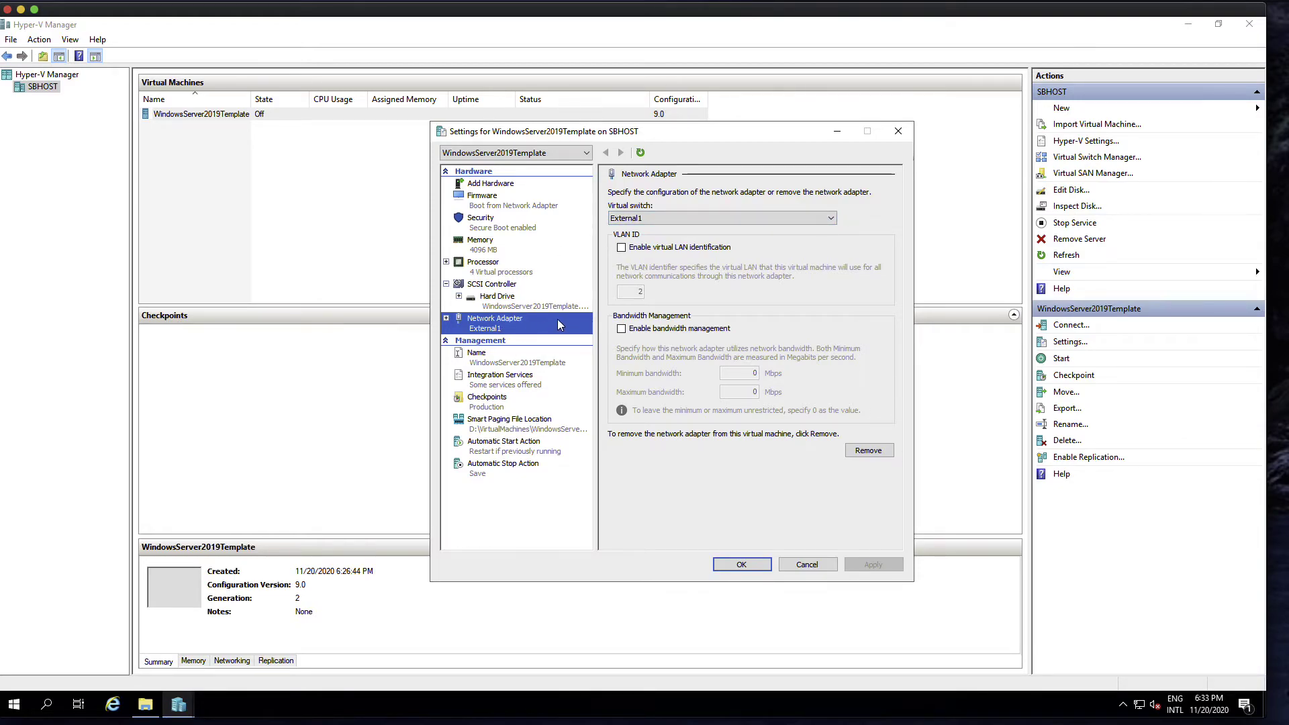
# - Enter the note 'This is a template for Windows Server 2019' on the Name page and apply it
pyautogui.click(514, 357)
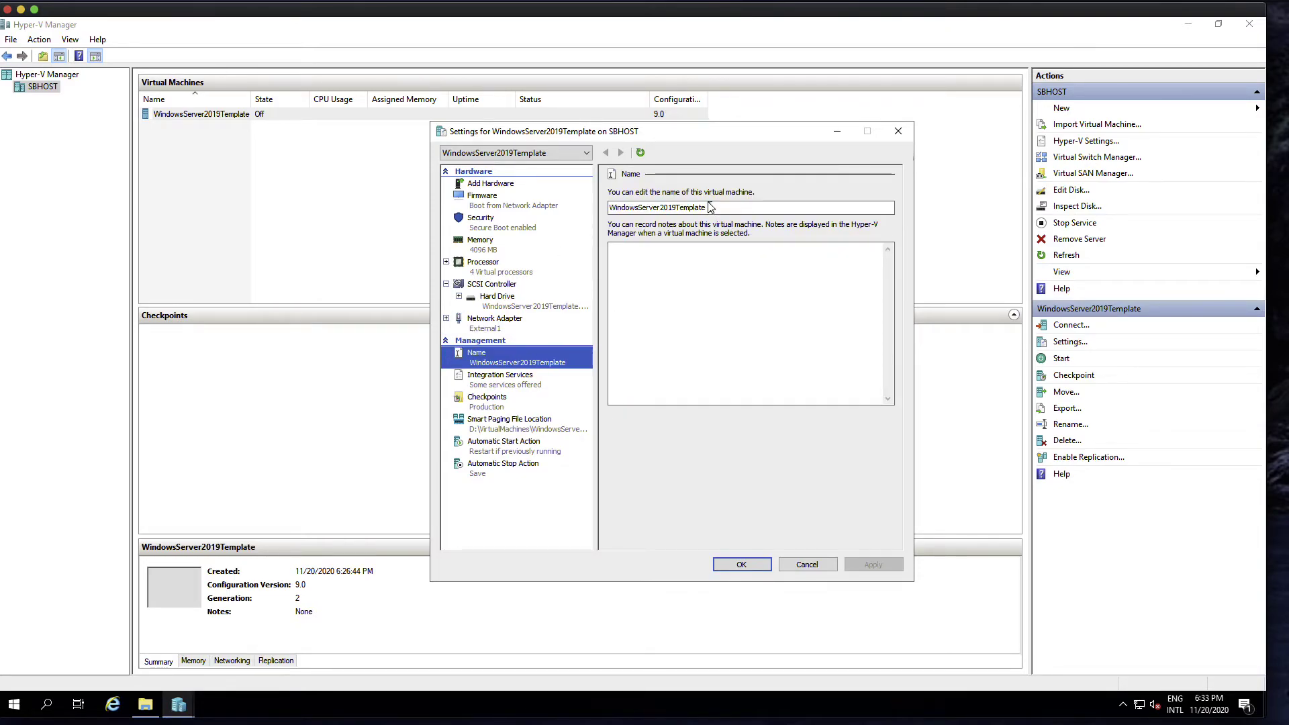
pyautogui.click(684, 270)
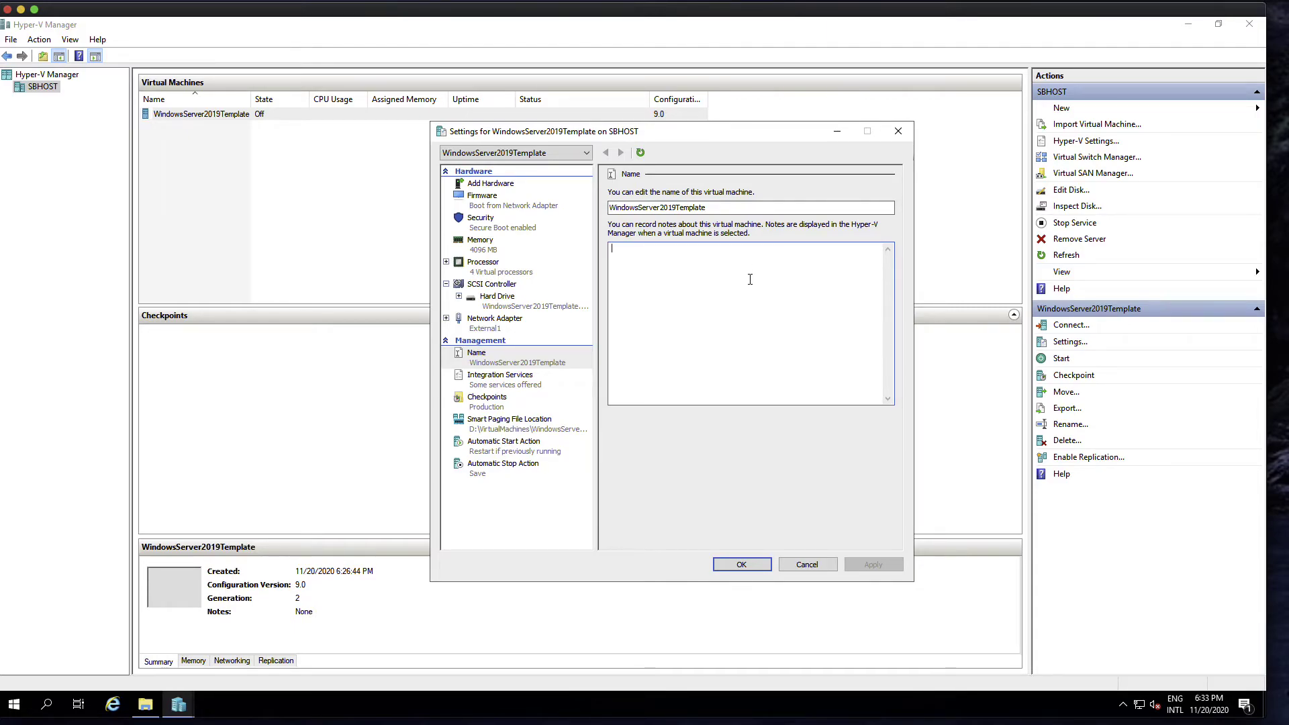
pyautogui.write('Th')
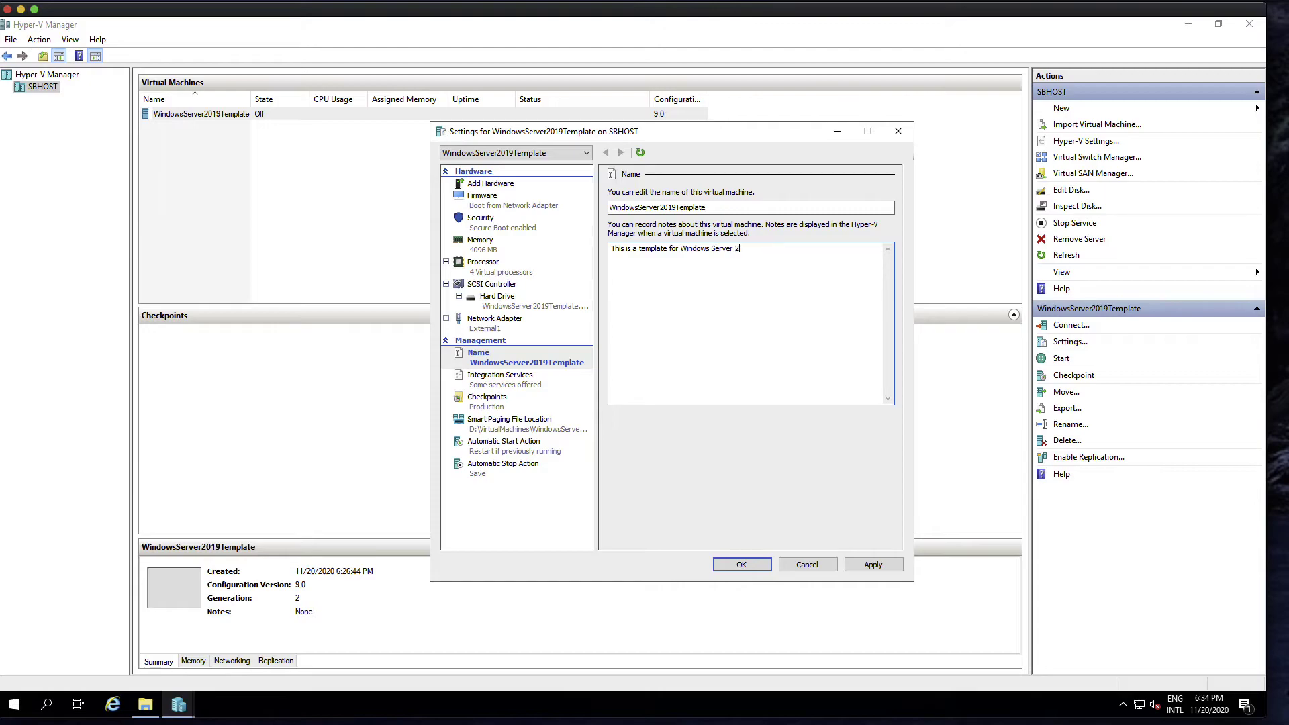
pyautogui.click(873, 564)
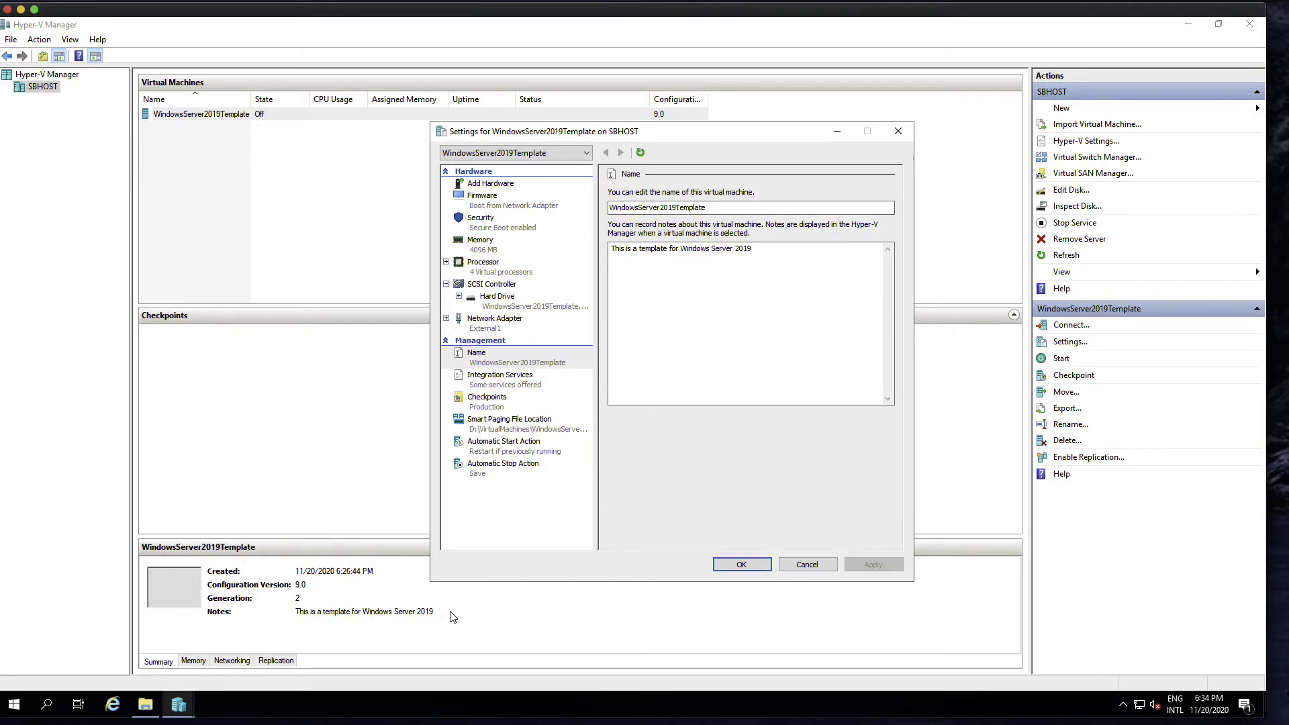
pyautogui.click(539, 384)
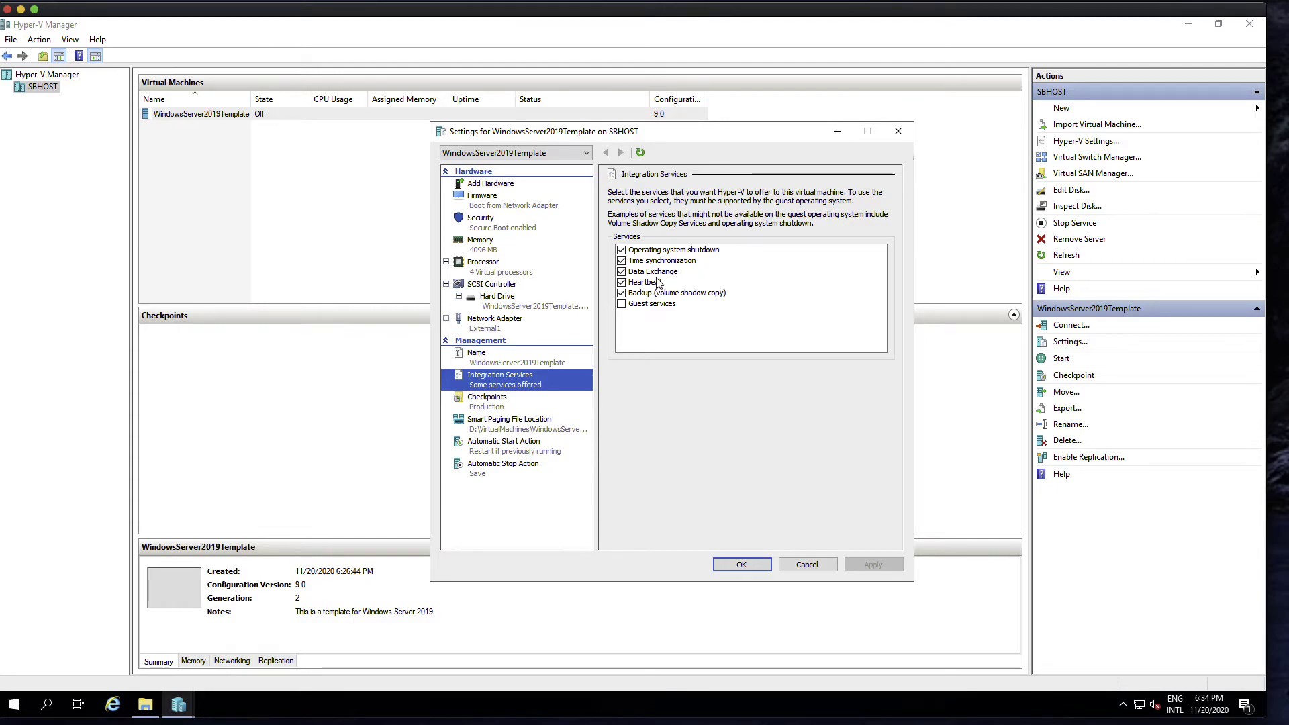
# - Uncheck Enable checkpoints for WindowsServer2019Template and apply the change
pyautogui.click(505, 405)
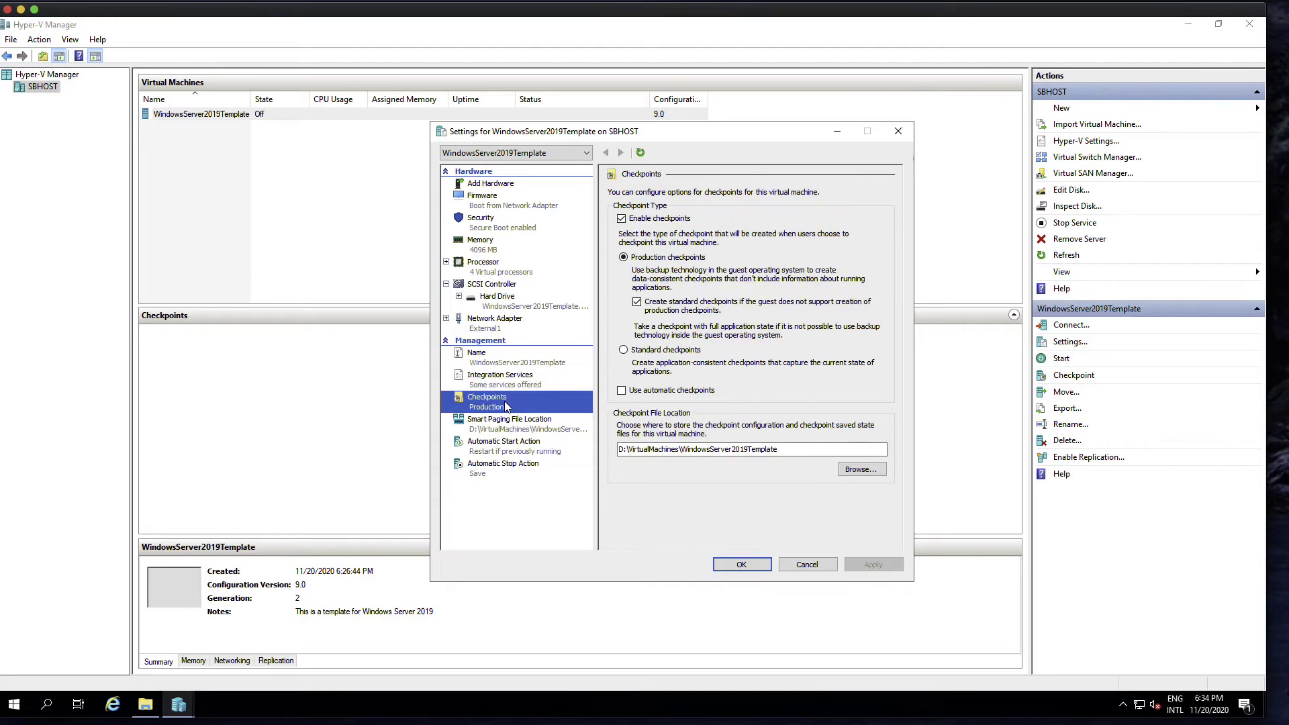
pyautogui.click(622, 219)
pyautogui.click(875, 565)
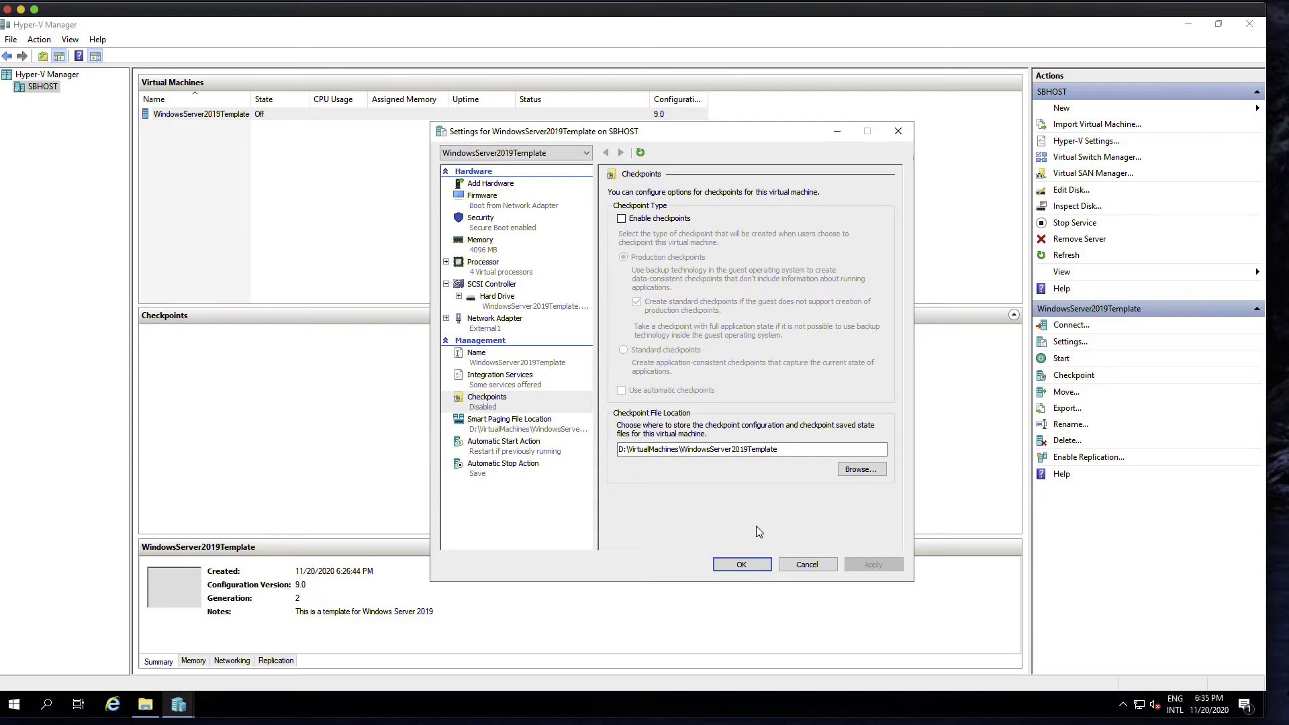
pyautogui.click(542, 427)
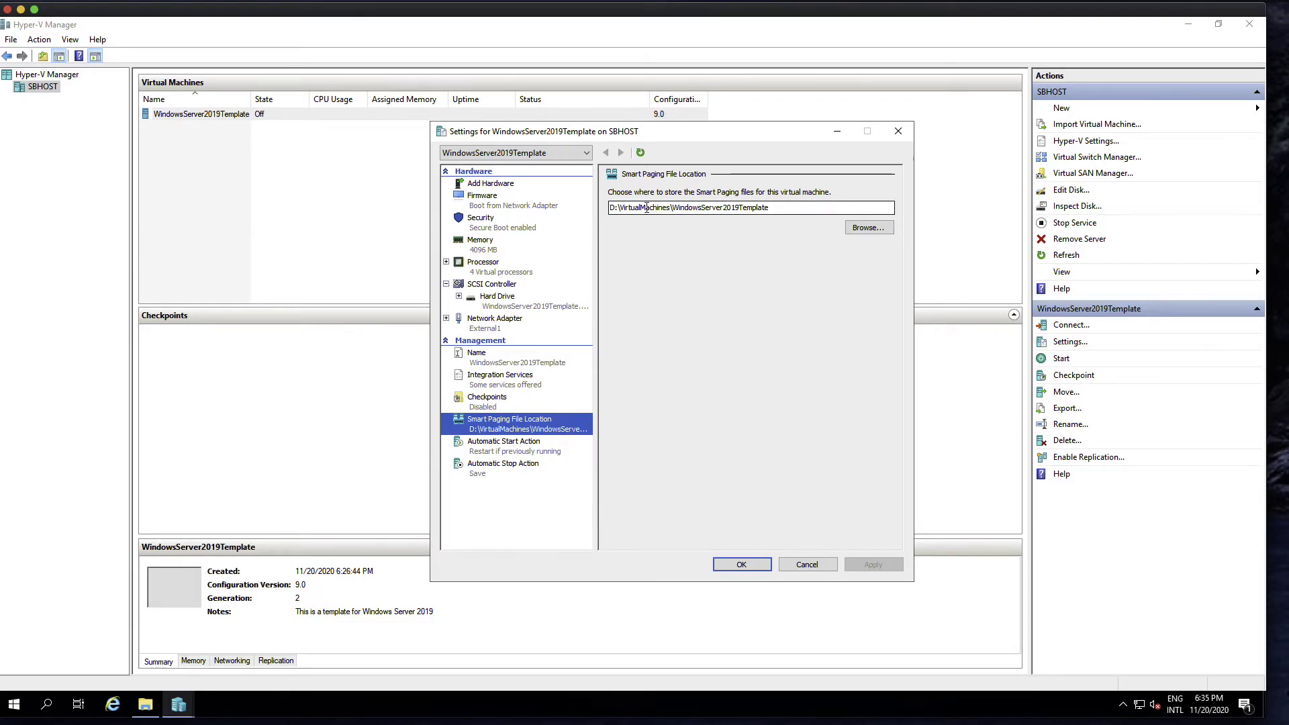
# - Review the Automatic Start and Stop Action settings, then return to the Add Hardware page
pyautogui.click(537, 455)
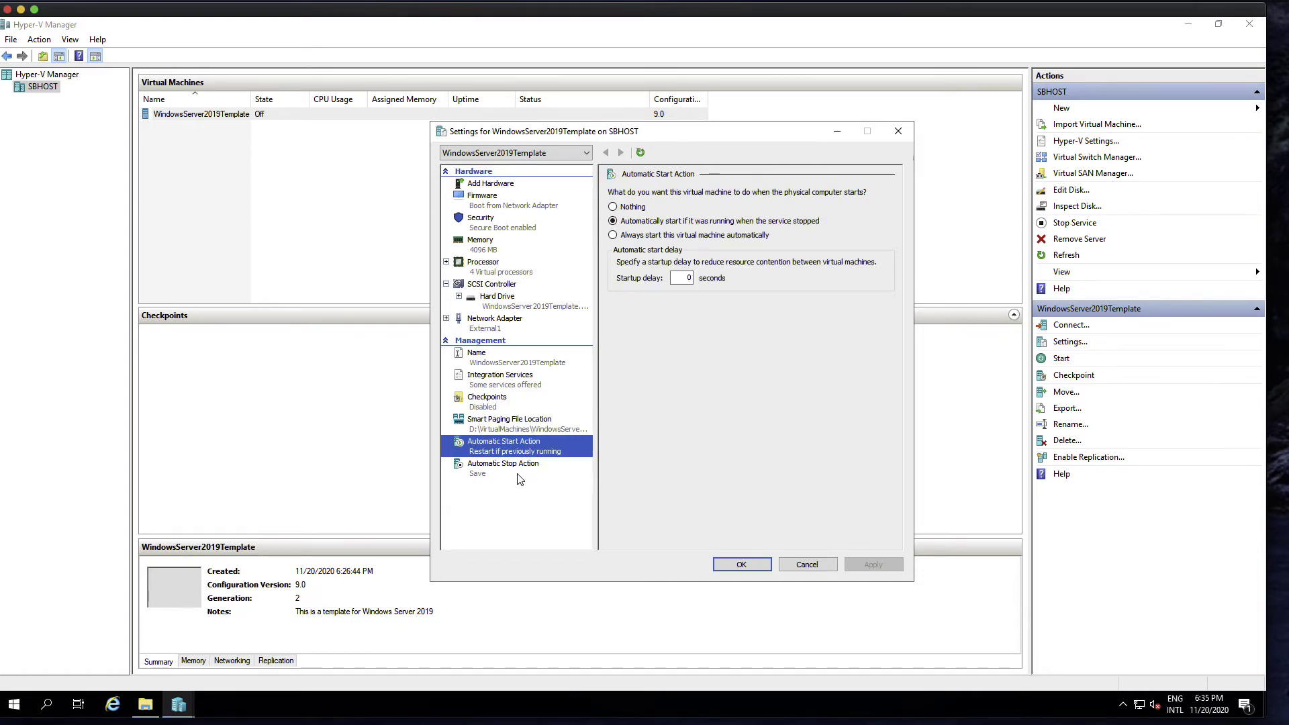
pyautogui.click(520, 478)
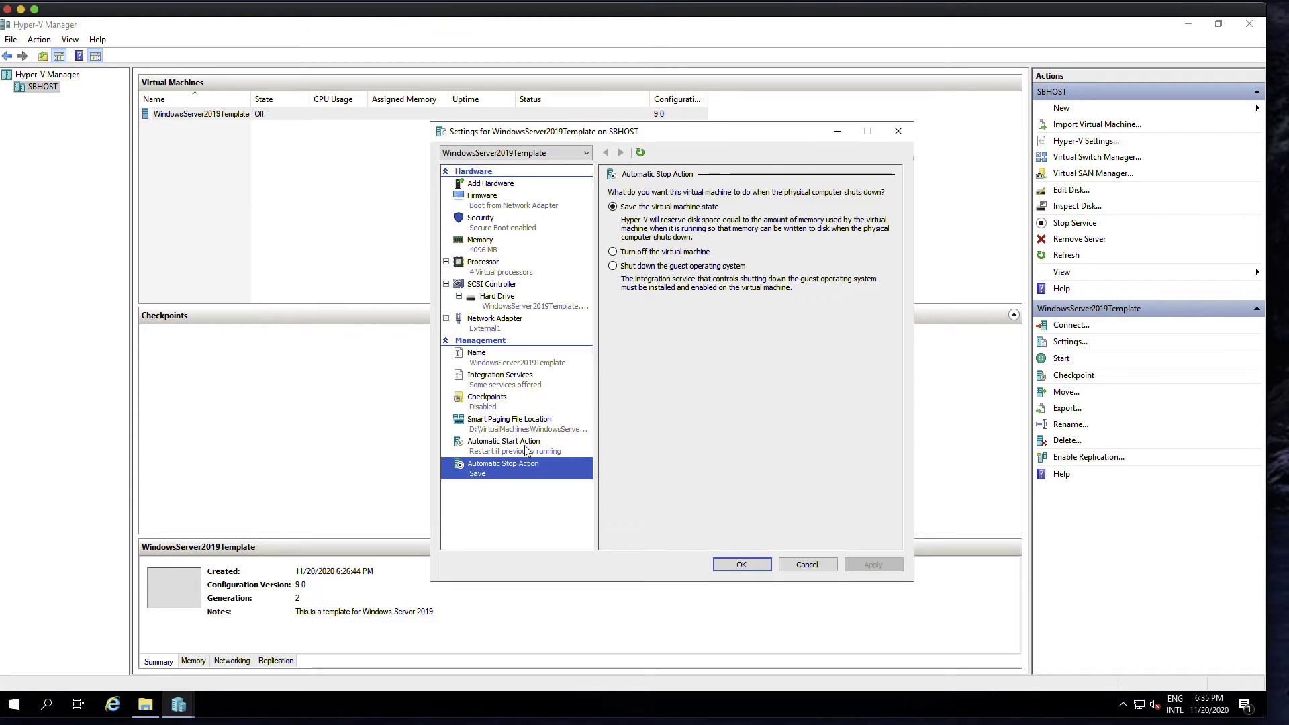
pyautogui.click(521, 456)
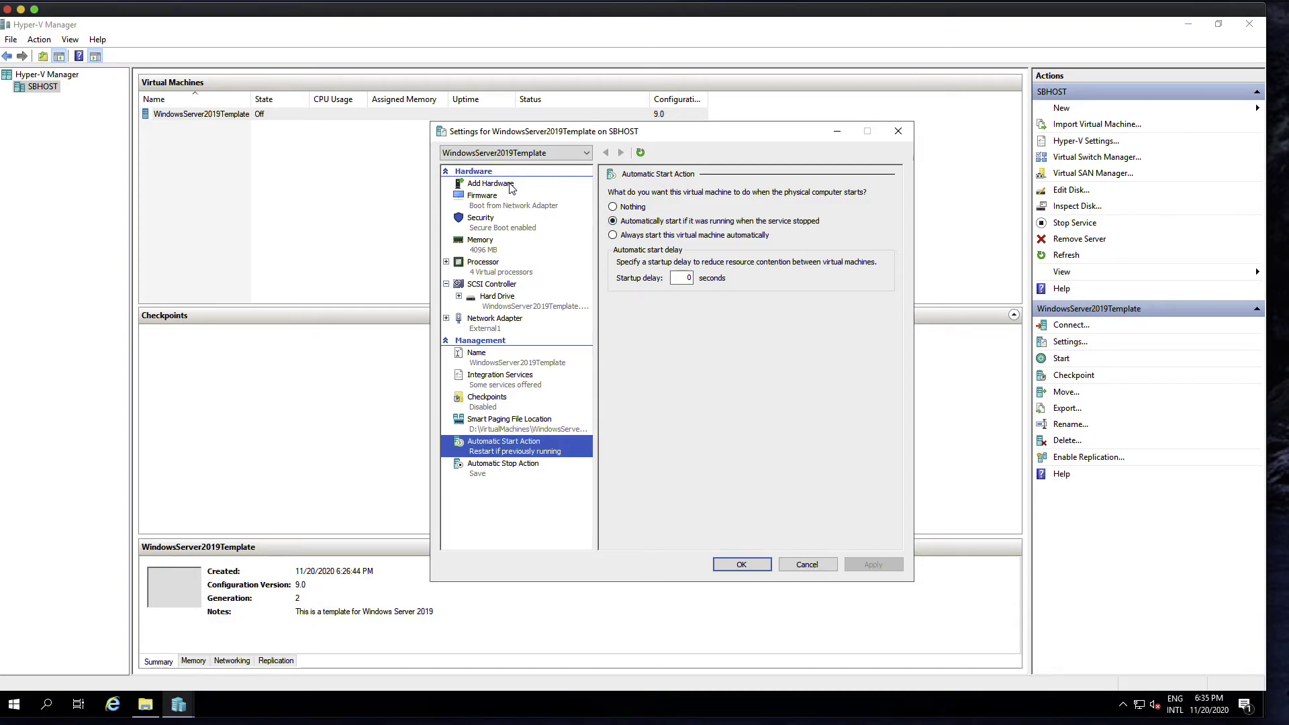
pyautogui.click(510, 184)
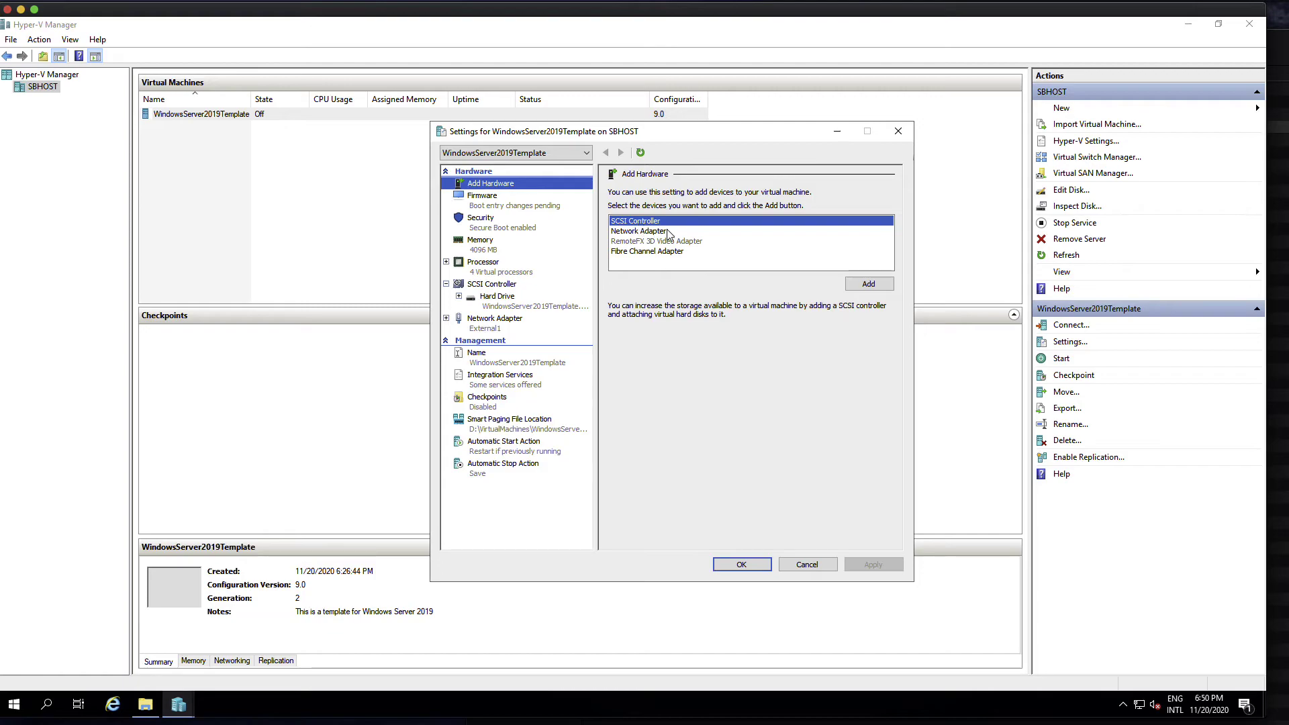
# - Add a second SCSI controller with a DVD drive and apply it
pyautogui.click(869, 286)
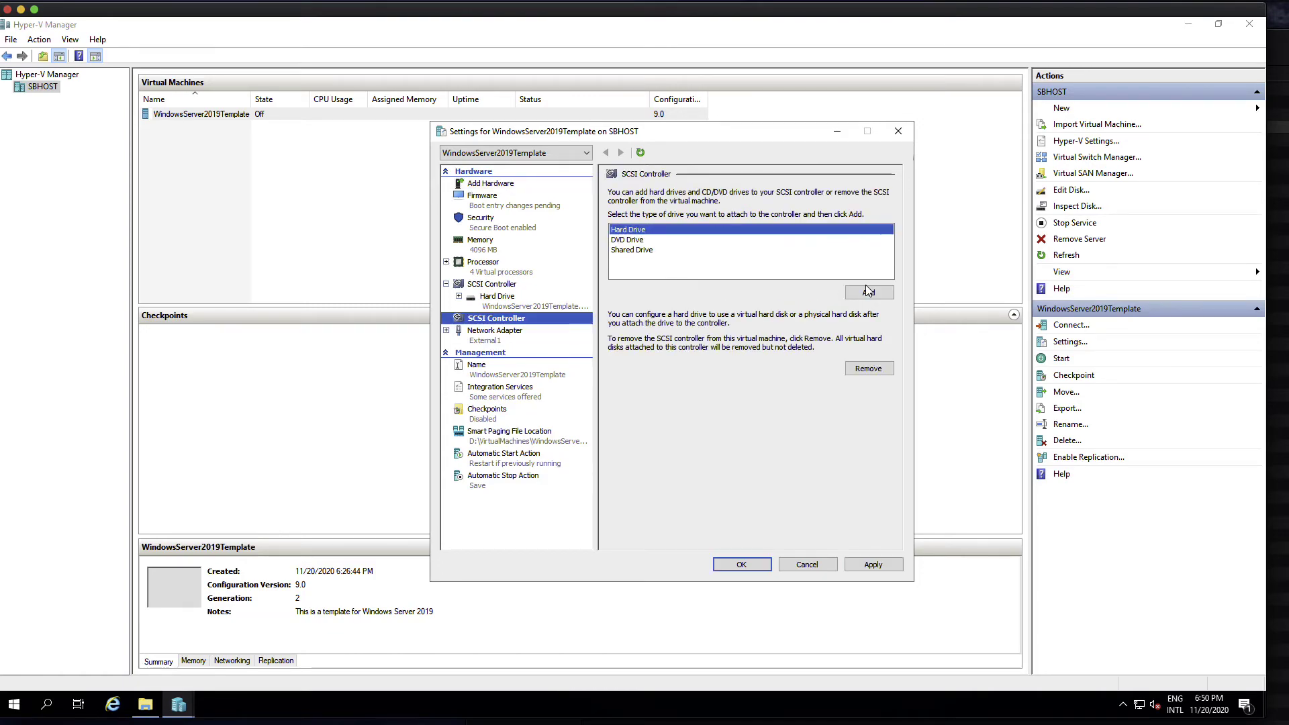
pyautogui.click(639, 241)
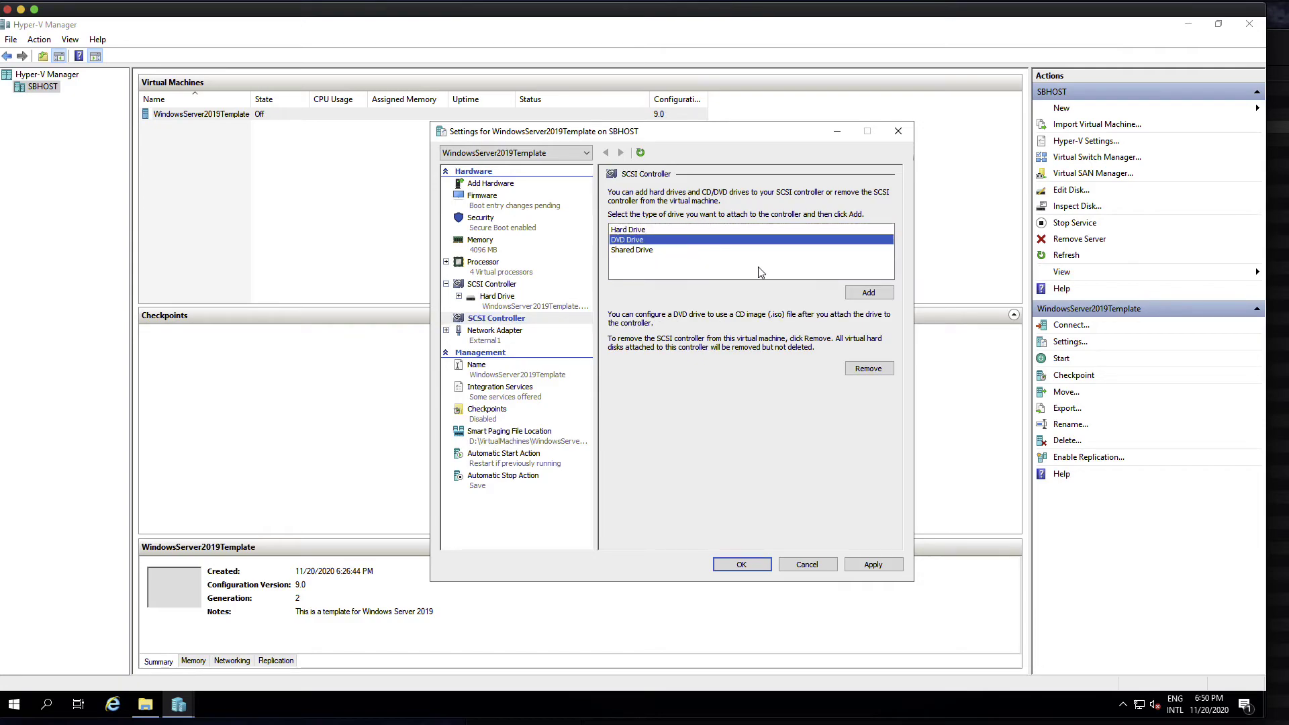
pyautogui.click(869, 292)
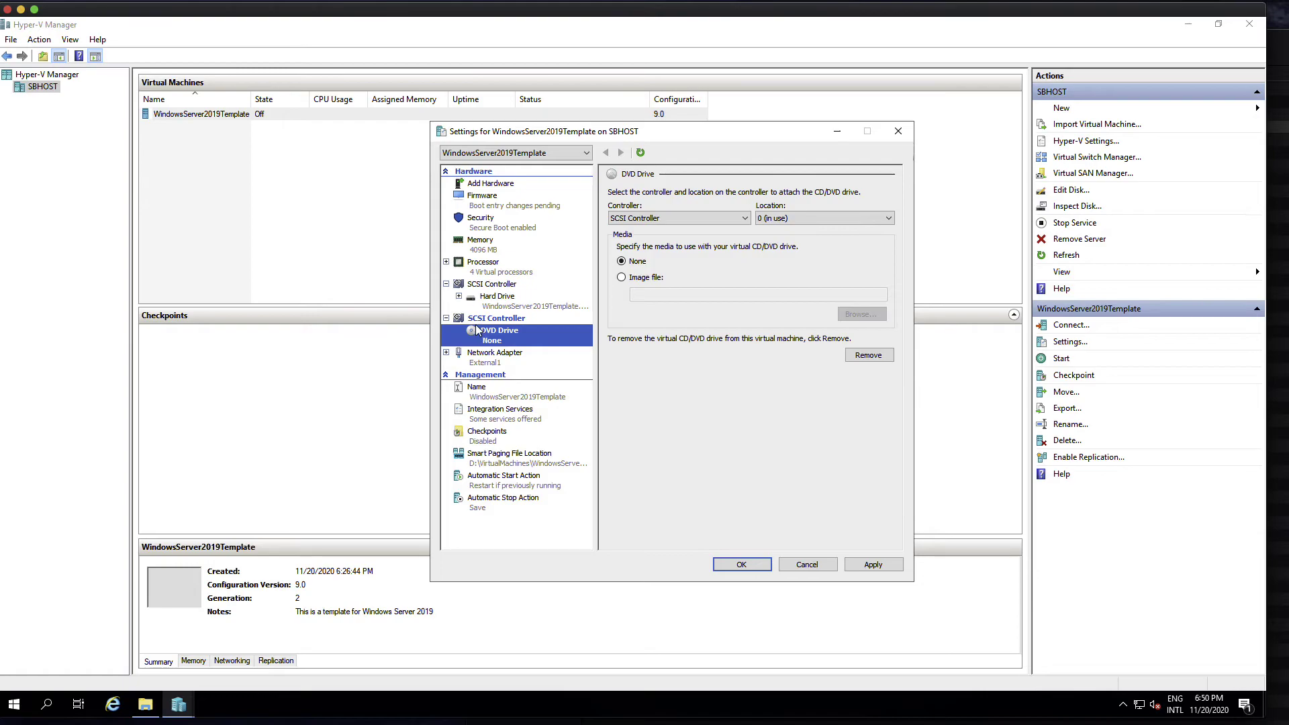
pyautogui.click(874, 566)
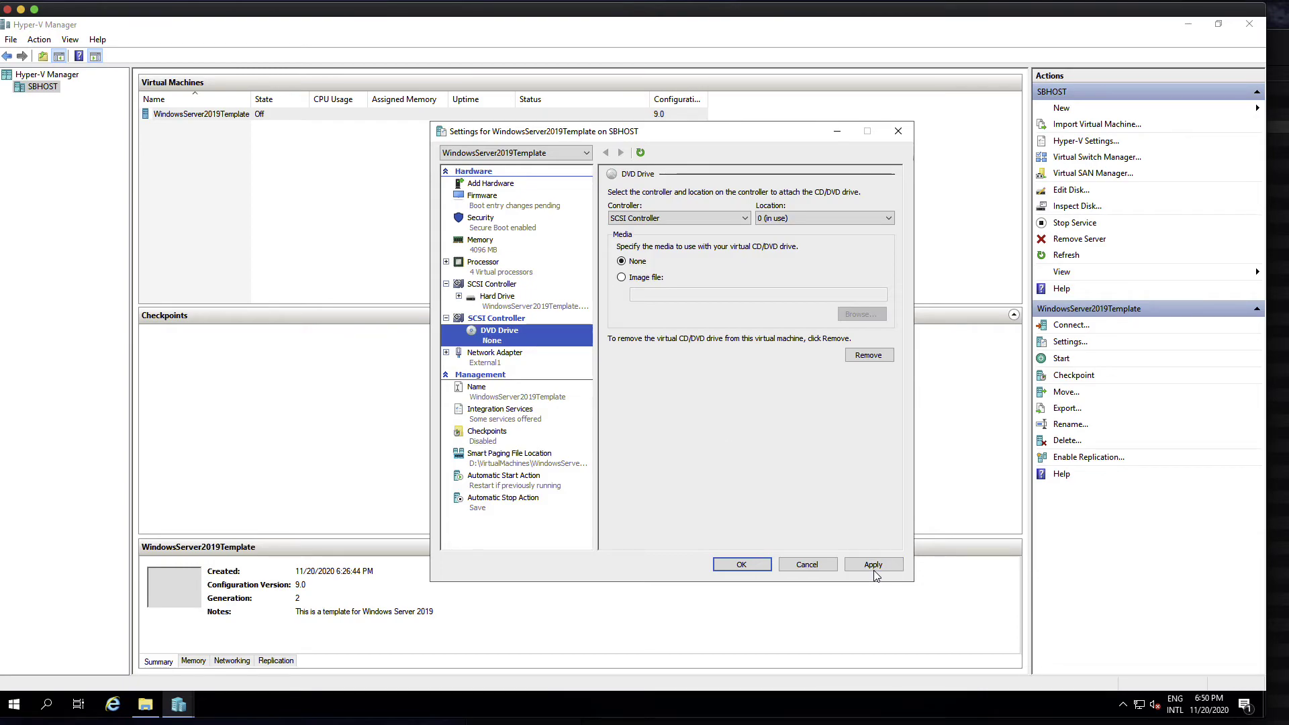
# - Set the new DVD drive's media to an ISO image file and browse for it
pyautogui.click(526, 336)
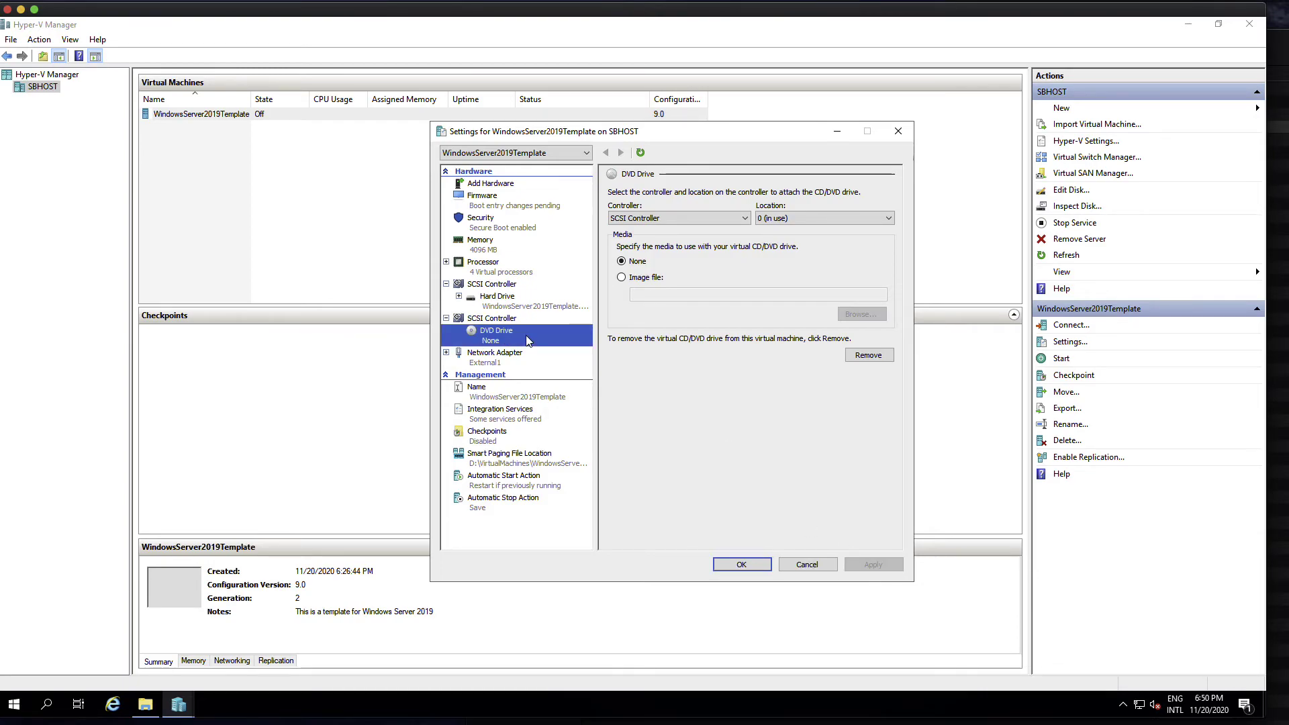
pyautogui.click(631, 281)
pyautogui.click(851, 315)
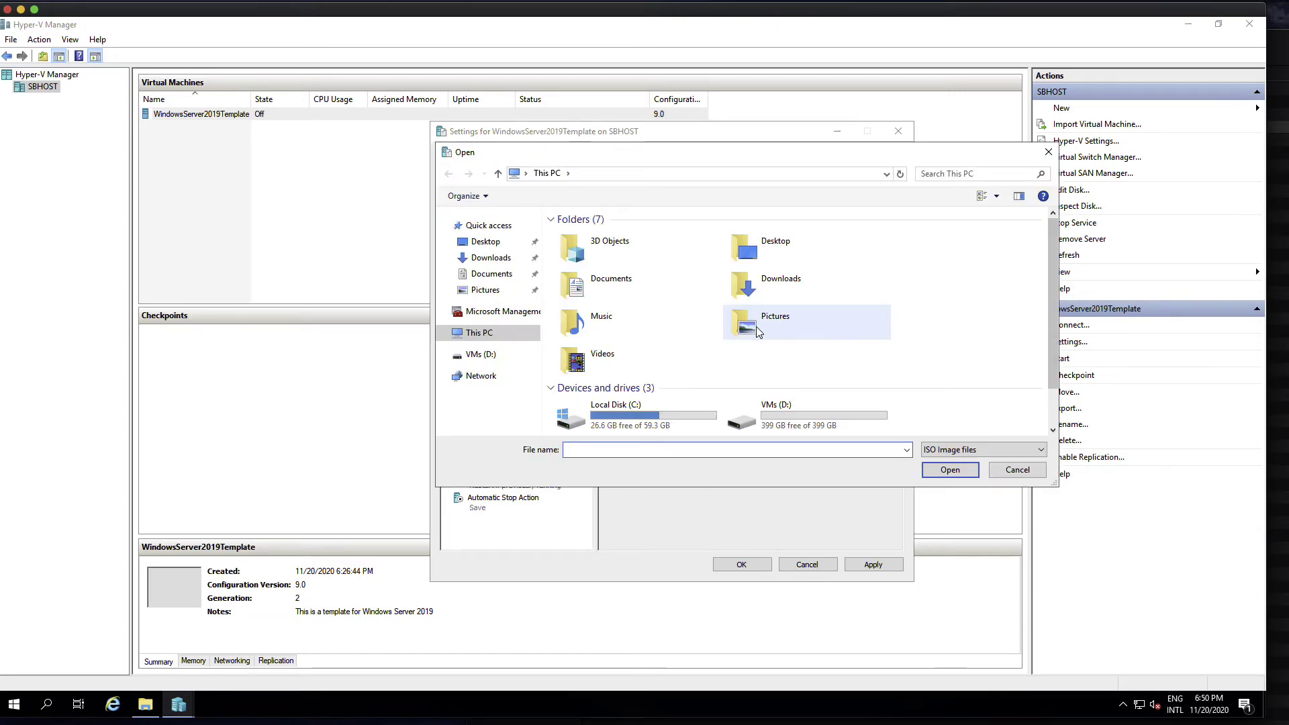
# - Load the SERVER_EVAL Windows Server 2019 ISO from Downloads into the DVD drive and apply
pyautogui.click(505, 260)
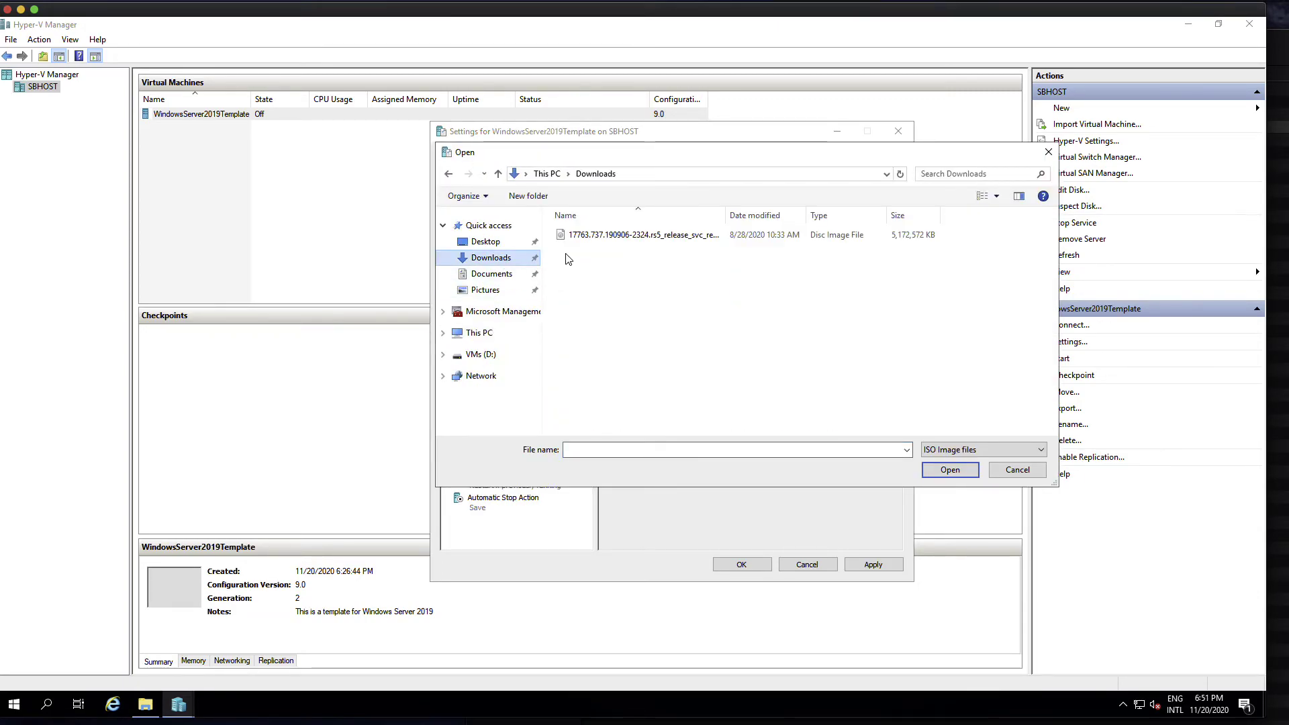
pyautogui.click(623, 235)
pyautogui.doubleClick(727, 215)
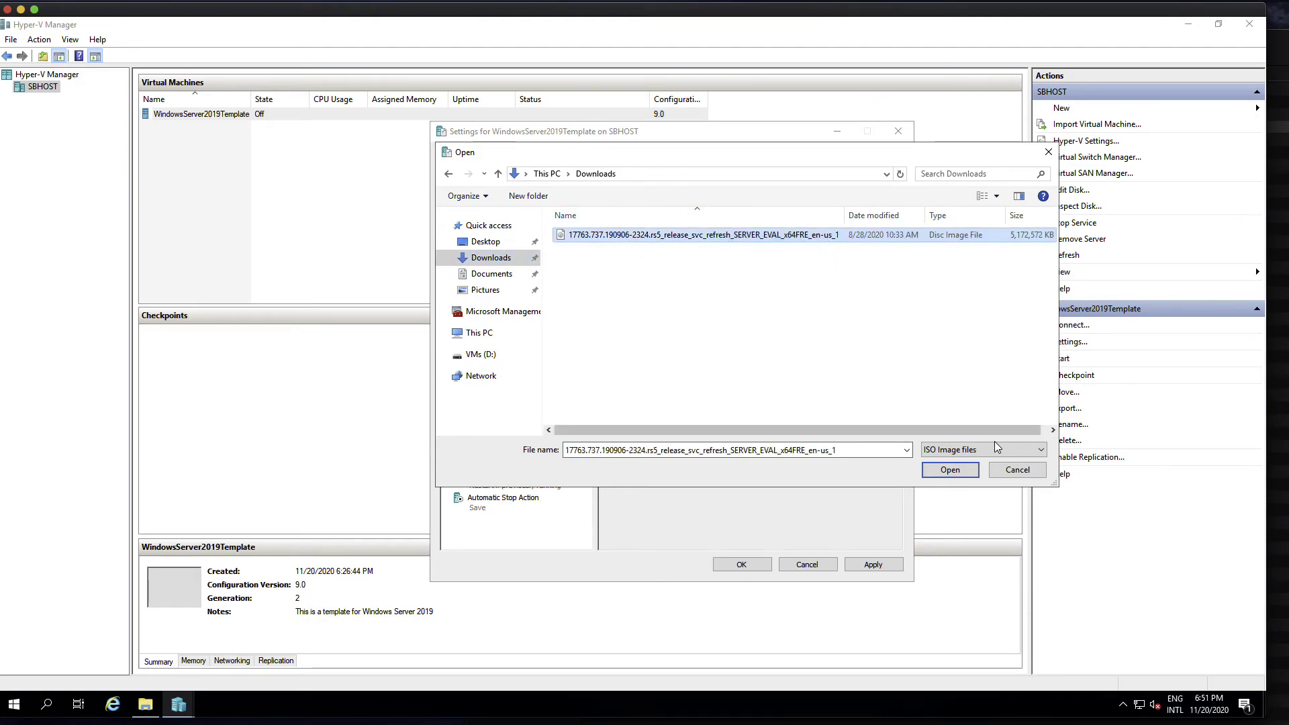
pyautogui.click(956, 473)
pyautogui.click(872, 563)
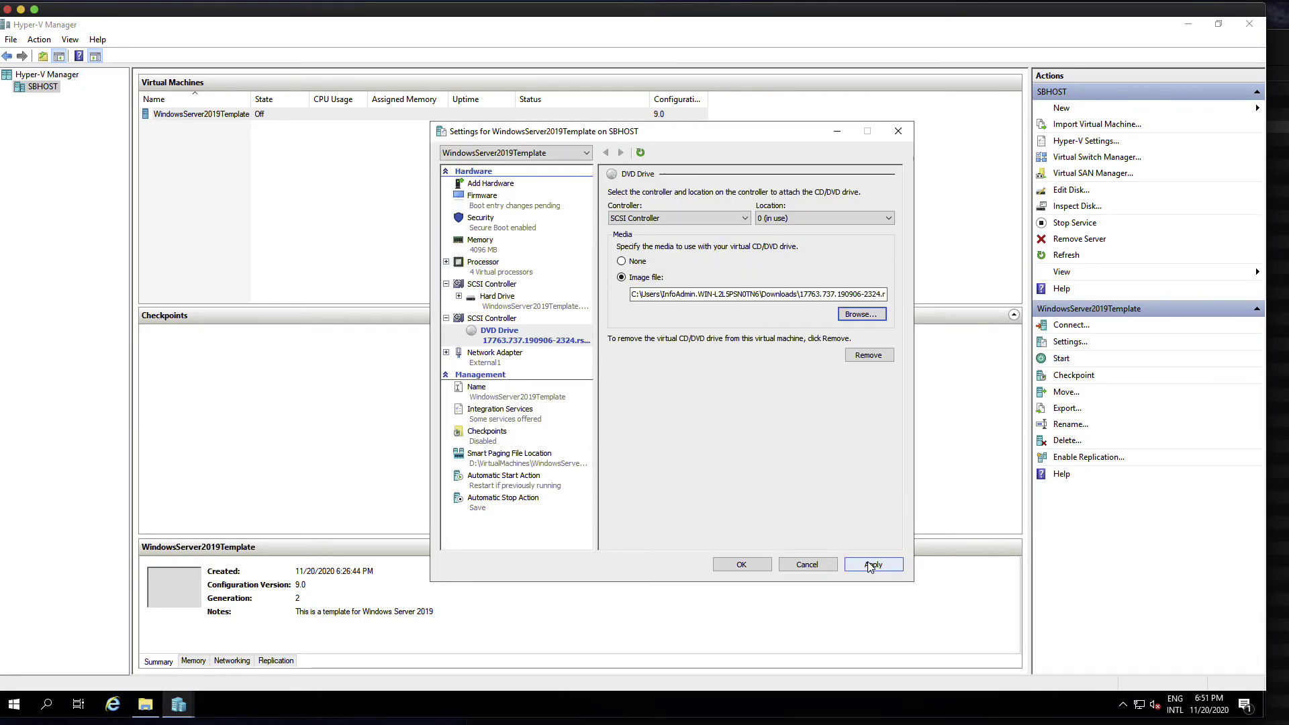
pyautogui.click(492, 207)
# - Reorder the firmware boot to DVD Drive, Hard Drive, then Network Adapter, and apply
pyautogui.click(685, 257)
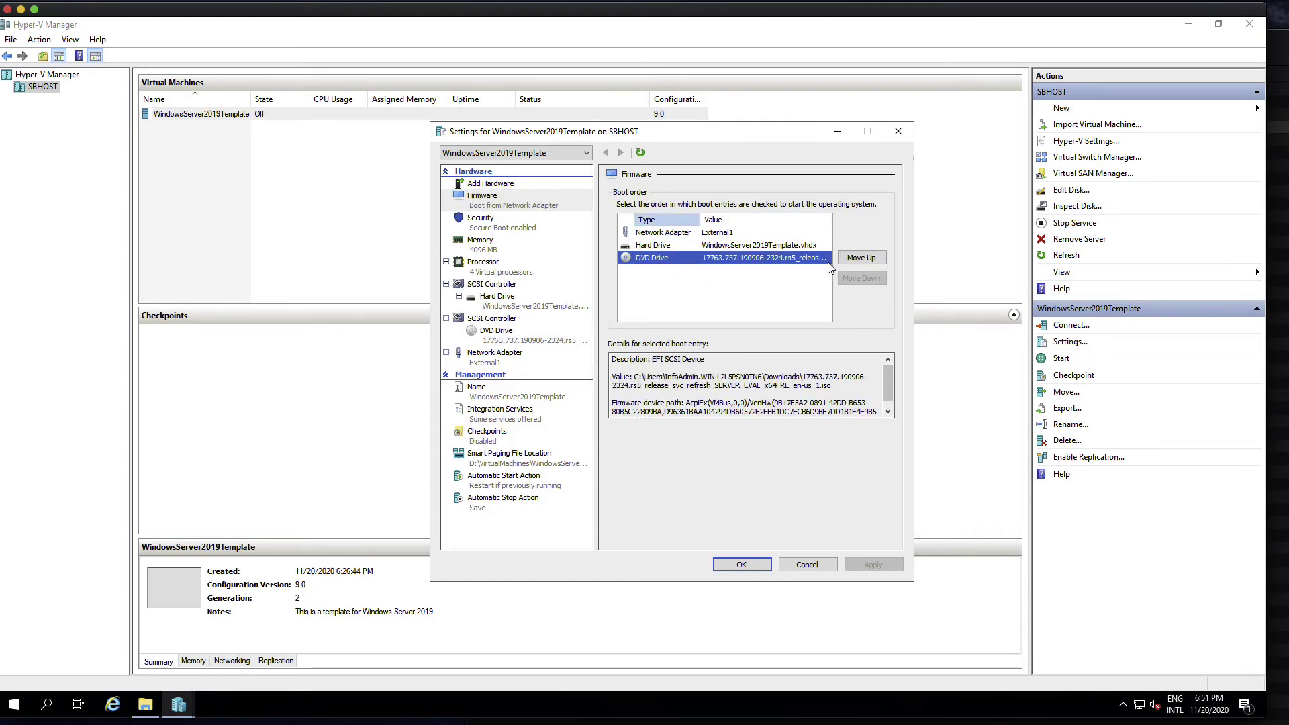
pyautogui.click(873, 262)
pyautogui.click(873, 262)
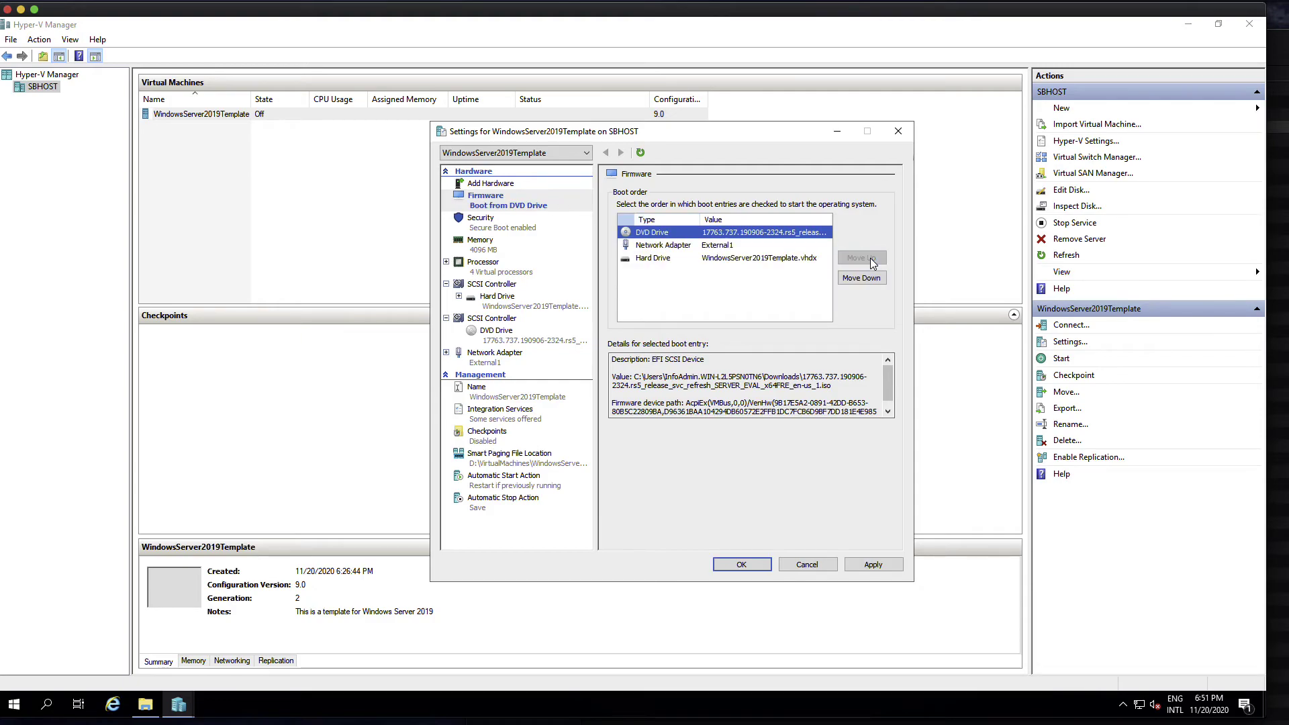
pyautogui.click(793, 263)
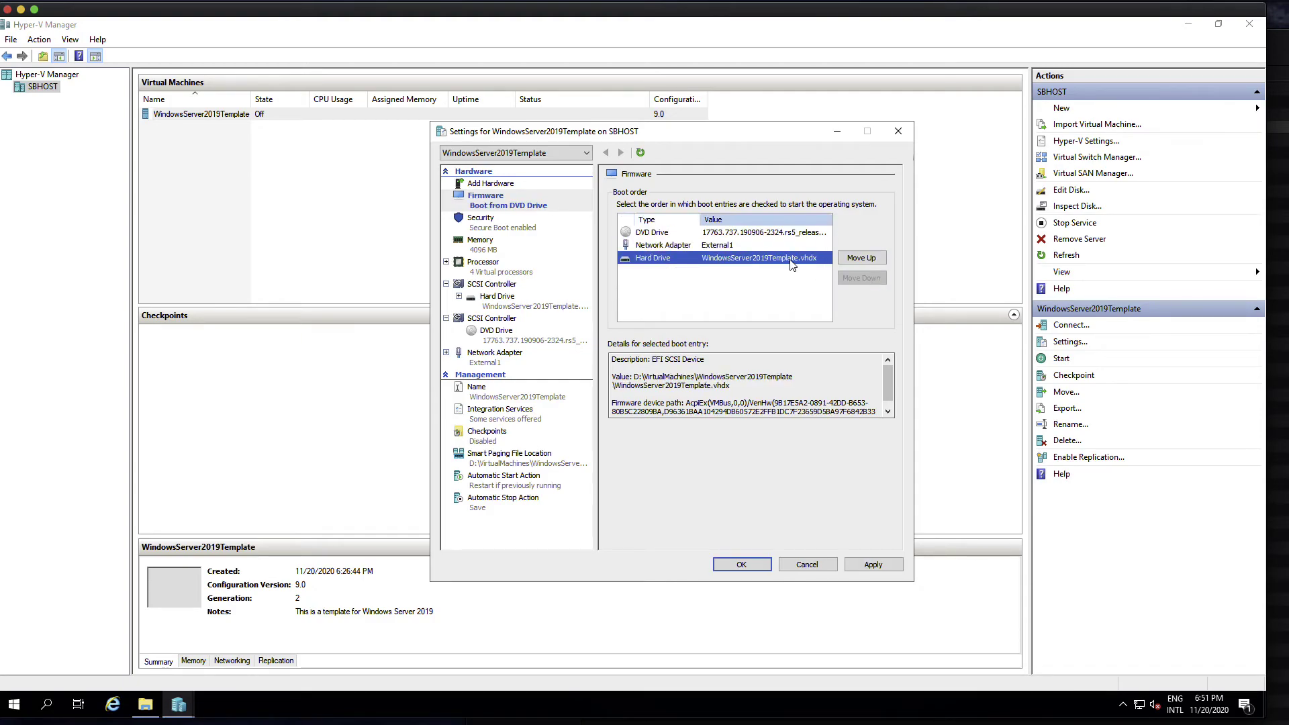
pyautogui.click(850, 261)
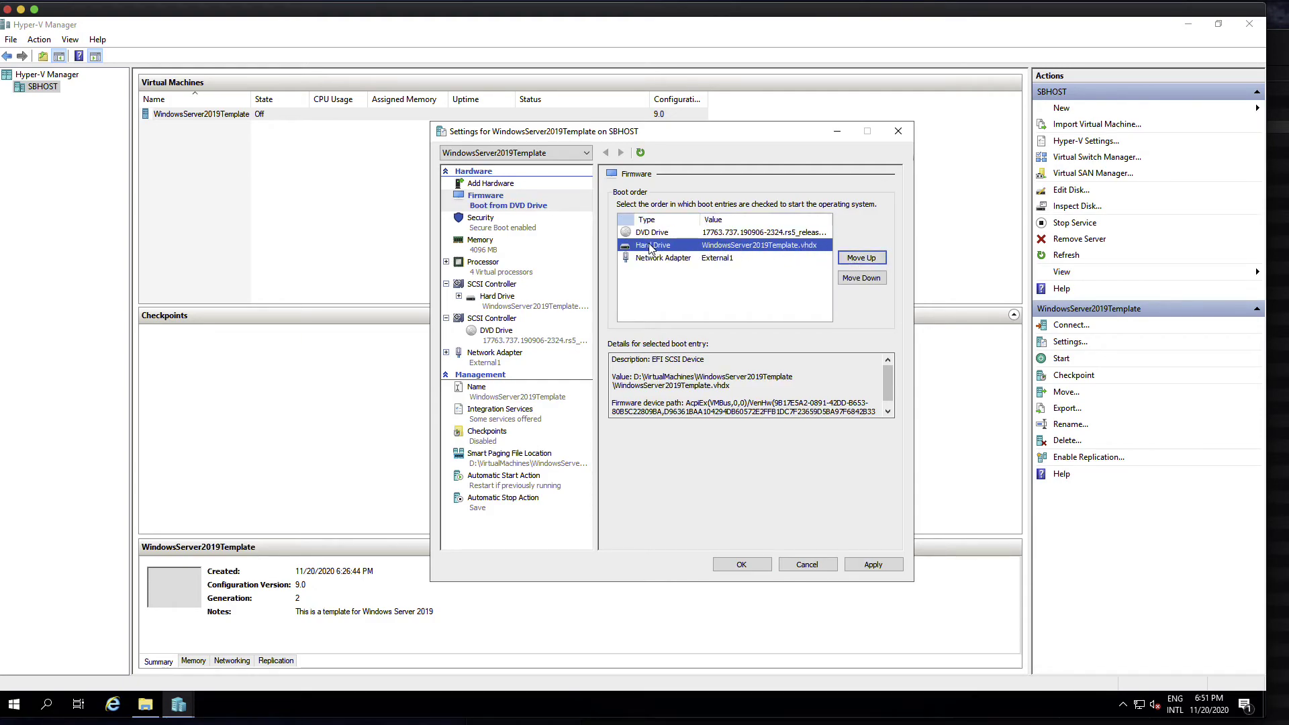
pyautogui.click(684, 236)
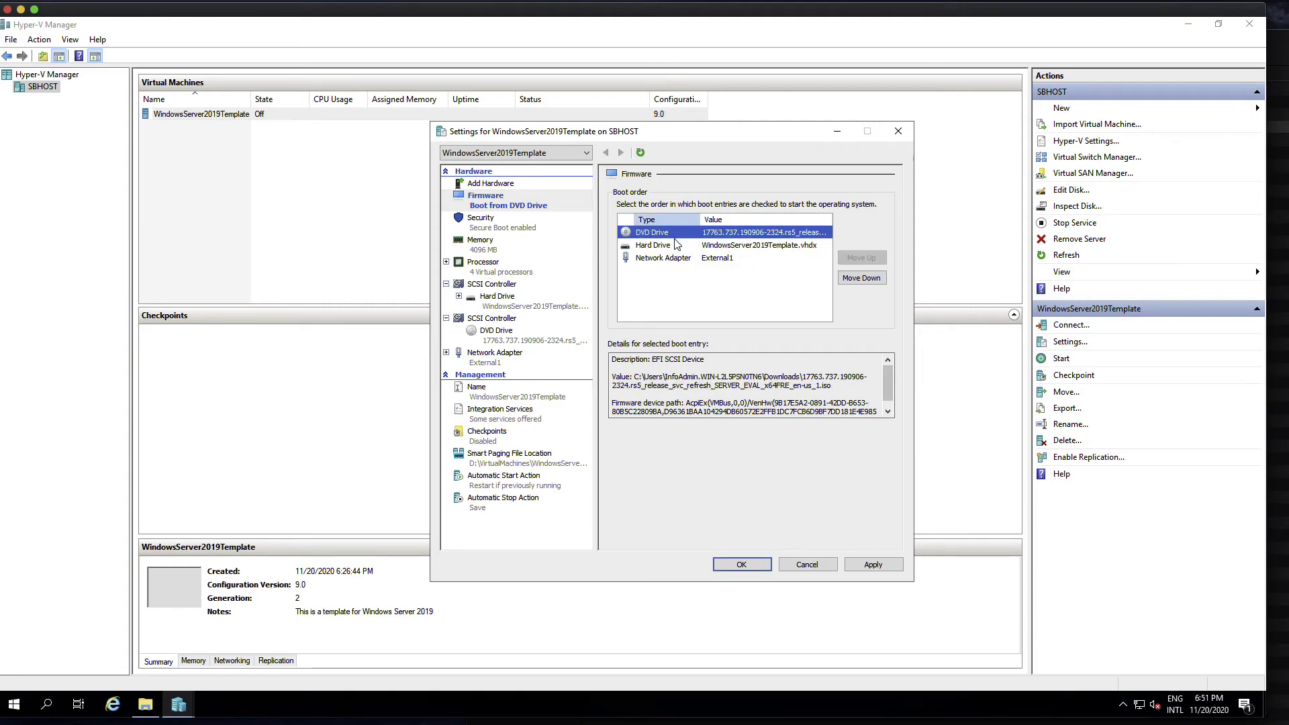
pyautogui.click(878, 564)
# - Connect to WindowsServer2019Template, start it, and boot from the Windows ISO
pyautogui.click(744, 566)
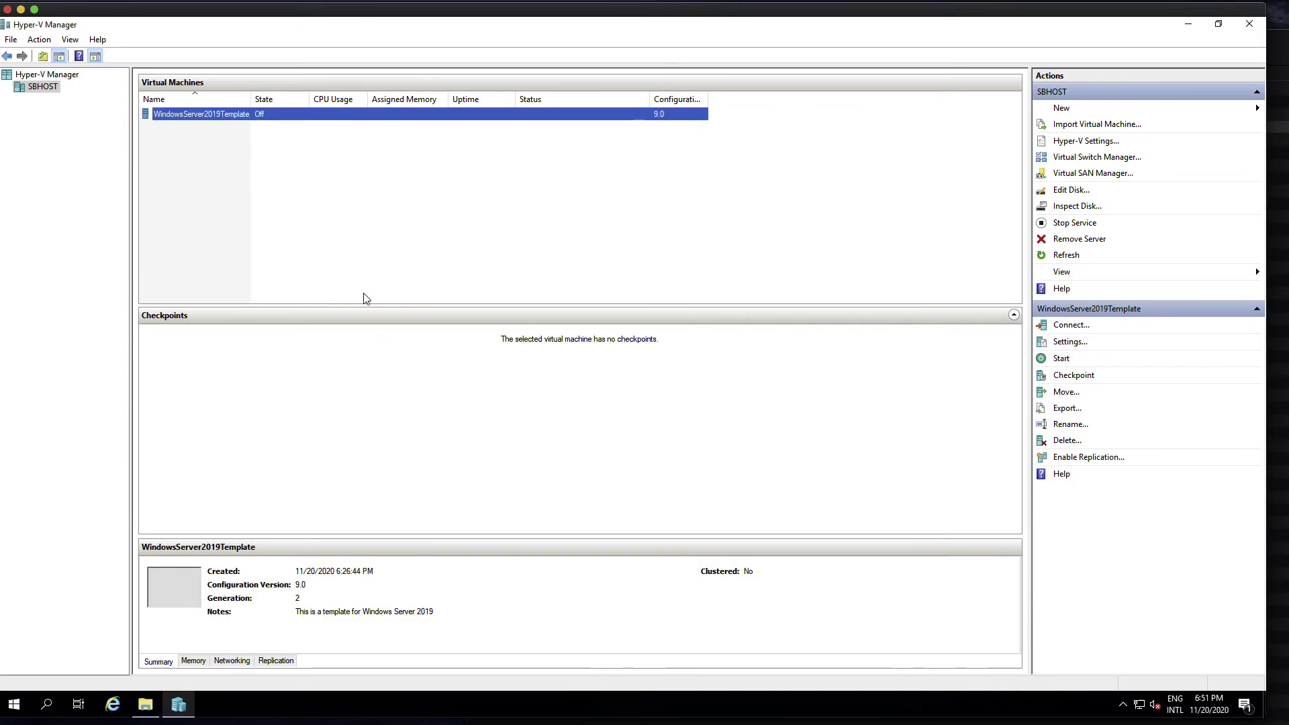
pyautogui.doubleClick(506, 119)
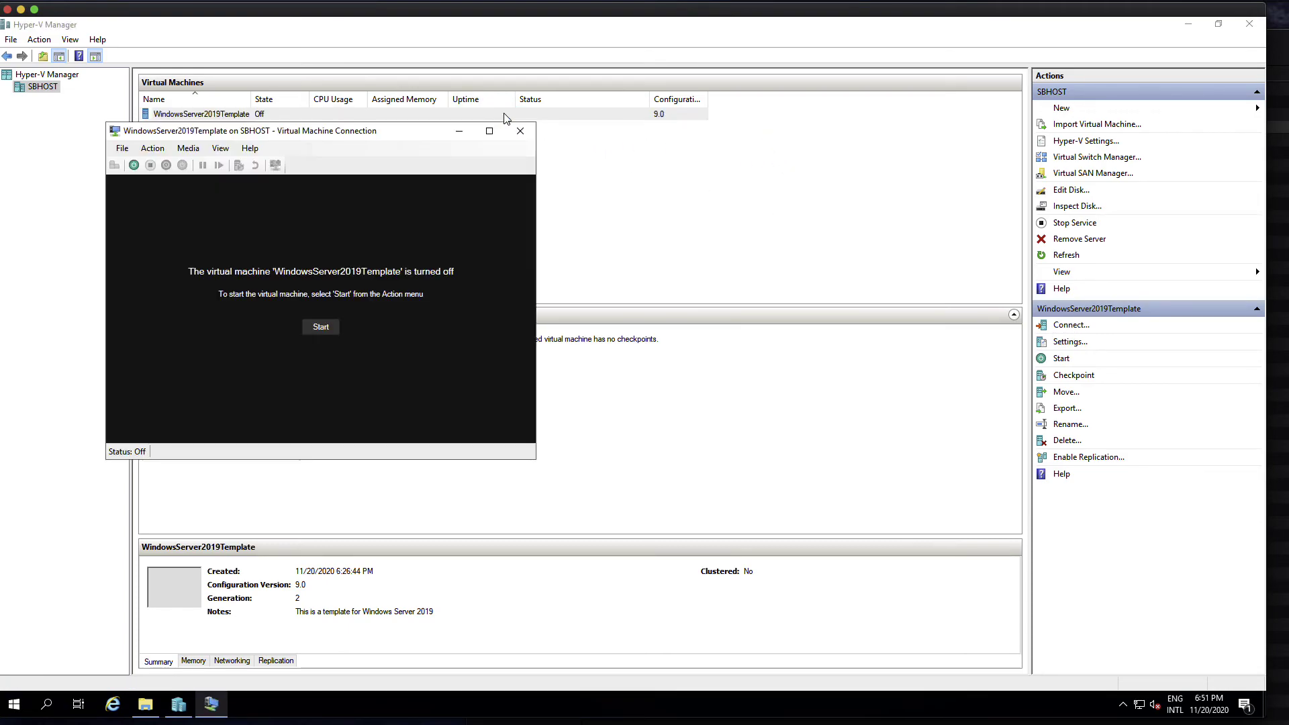
pyautogui.moveTo(376, 136); pyautogui.dragTo(584, 172)
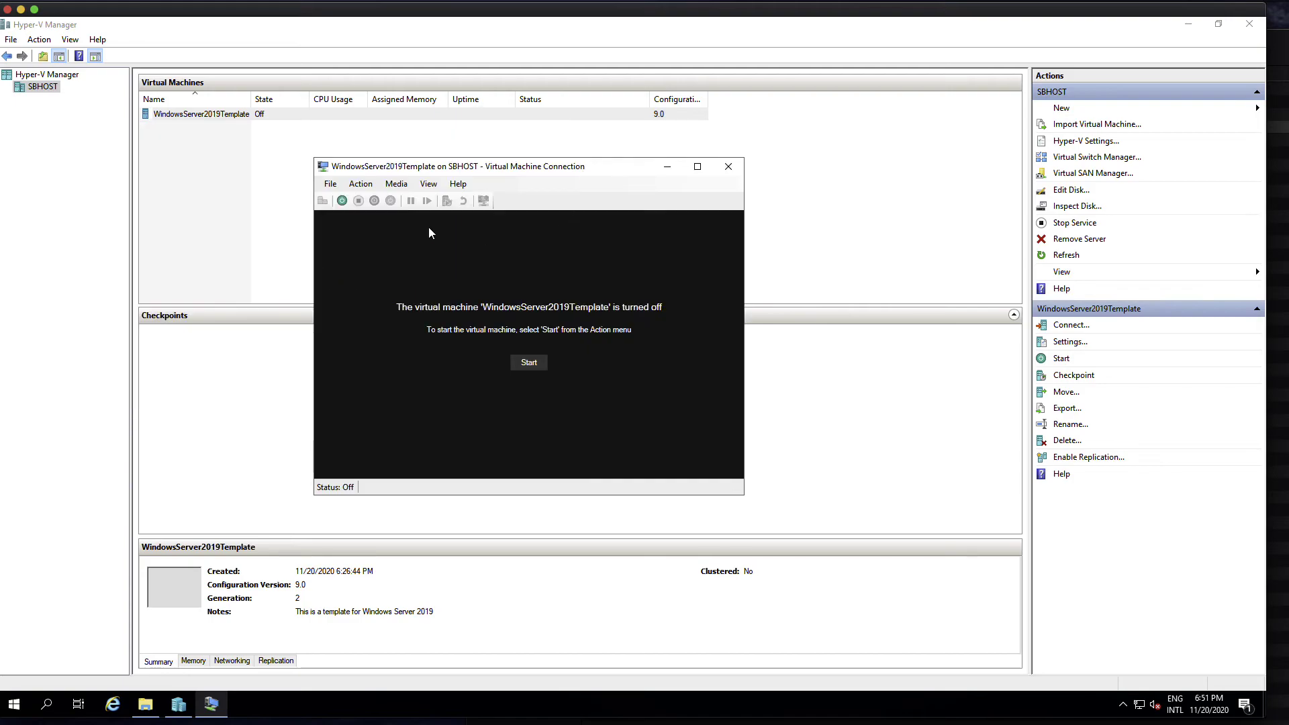
pyautogui.click(342, 201)
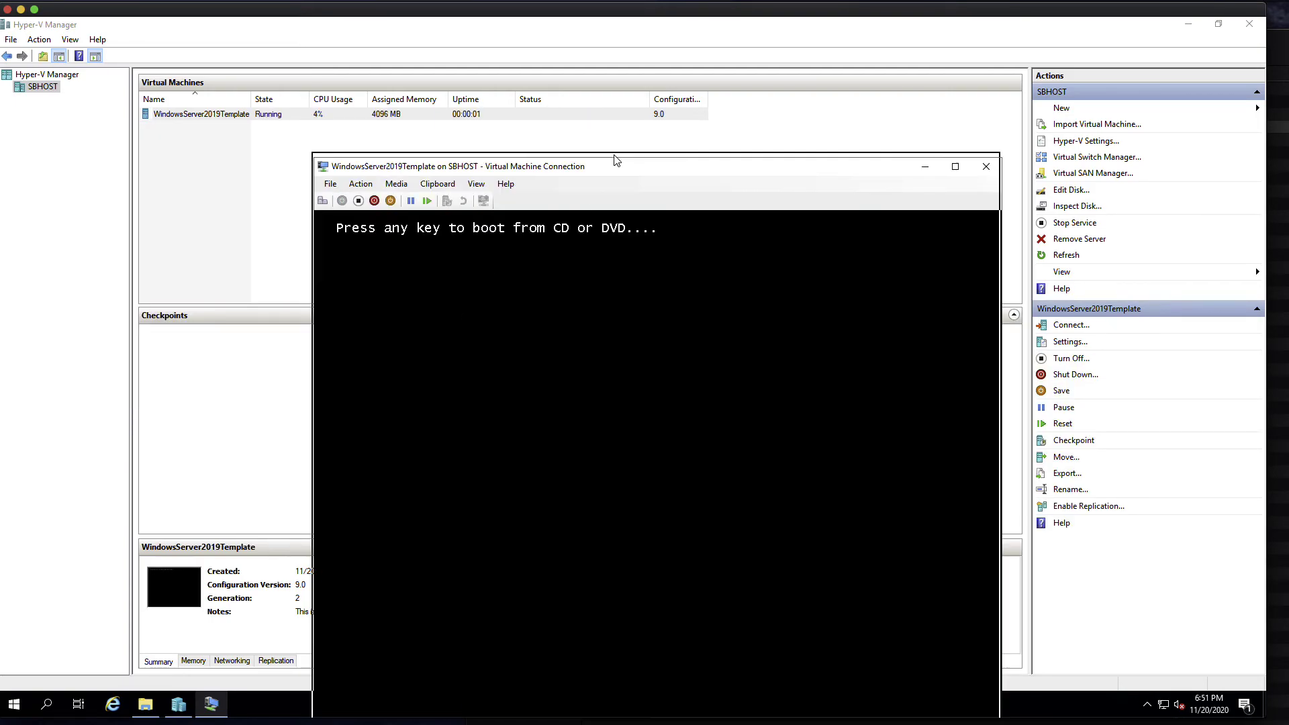
pyautogui.press('Return')
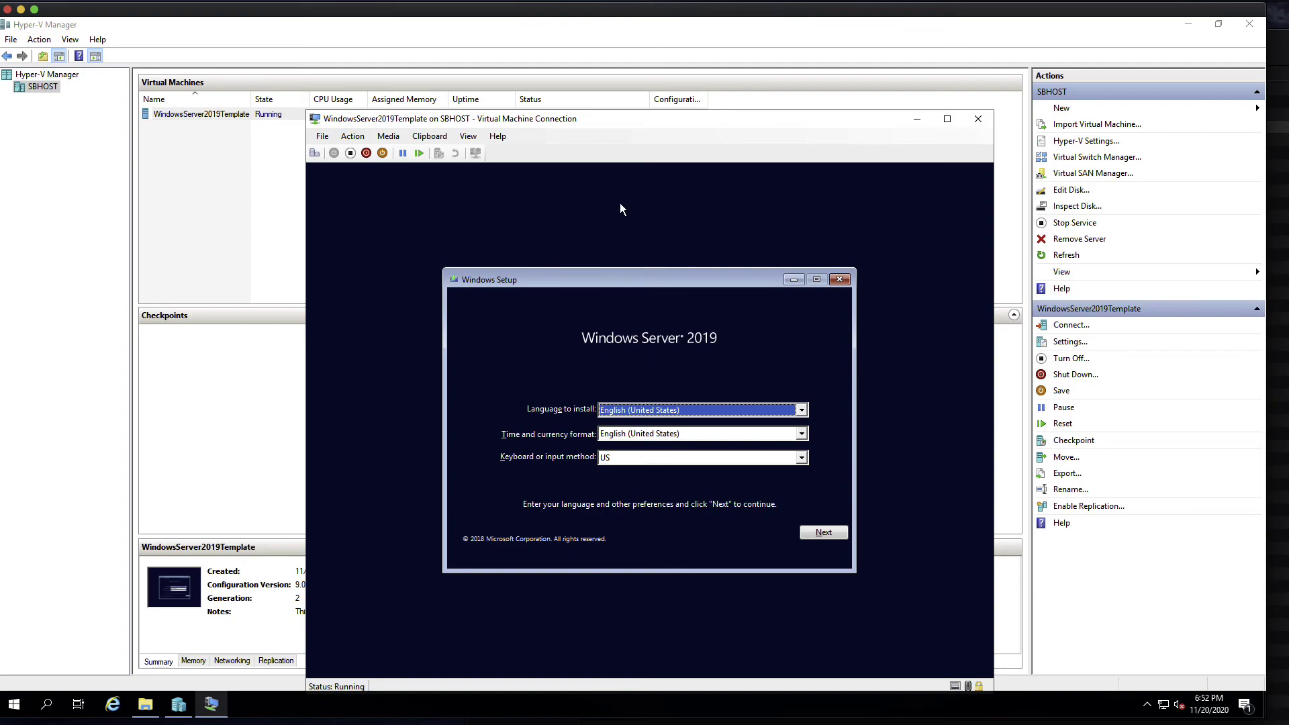
# - Accept the default language and keyboard settings to continue Windows Server 2019 Setup
pyautogui.moveTo(642, 118); pyautogui.dragTo(622, 75)
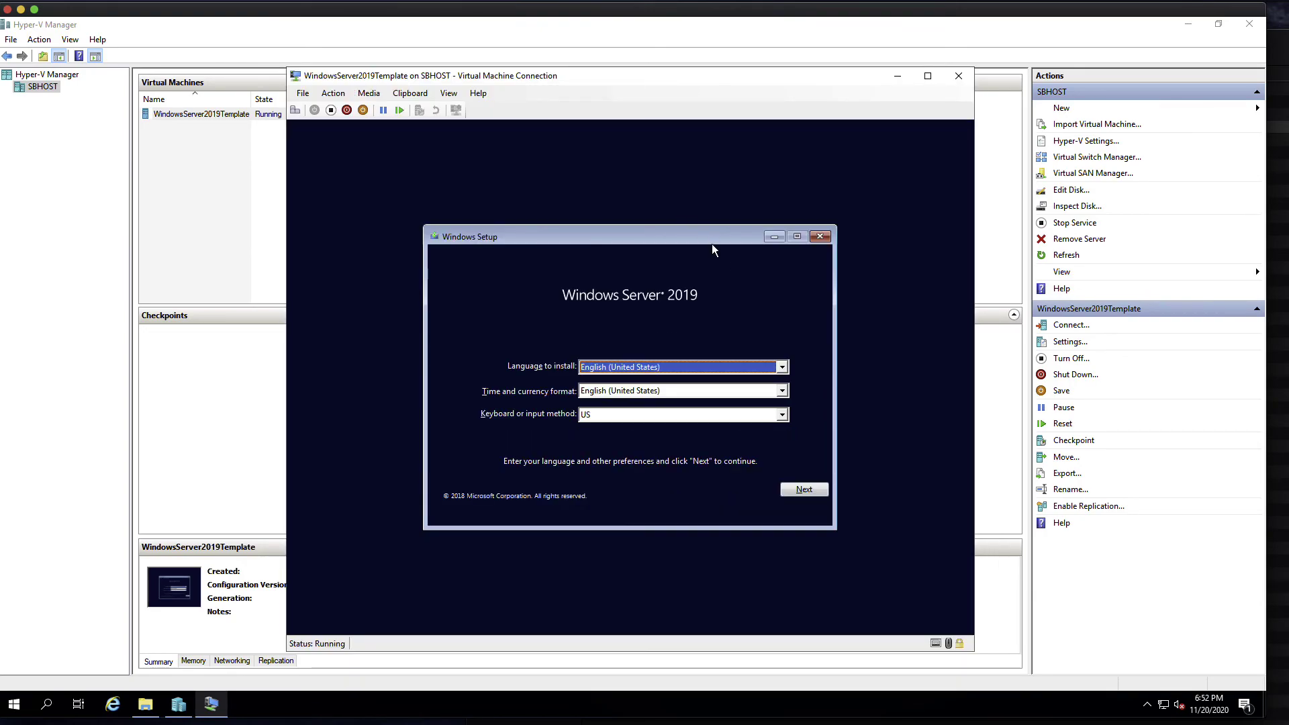
pyautogui.click(804, 489)
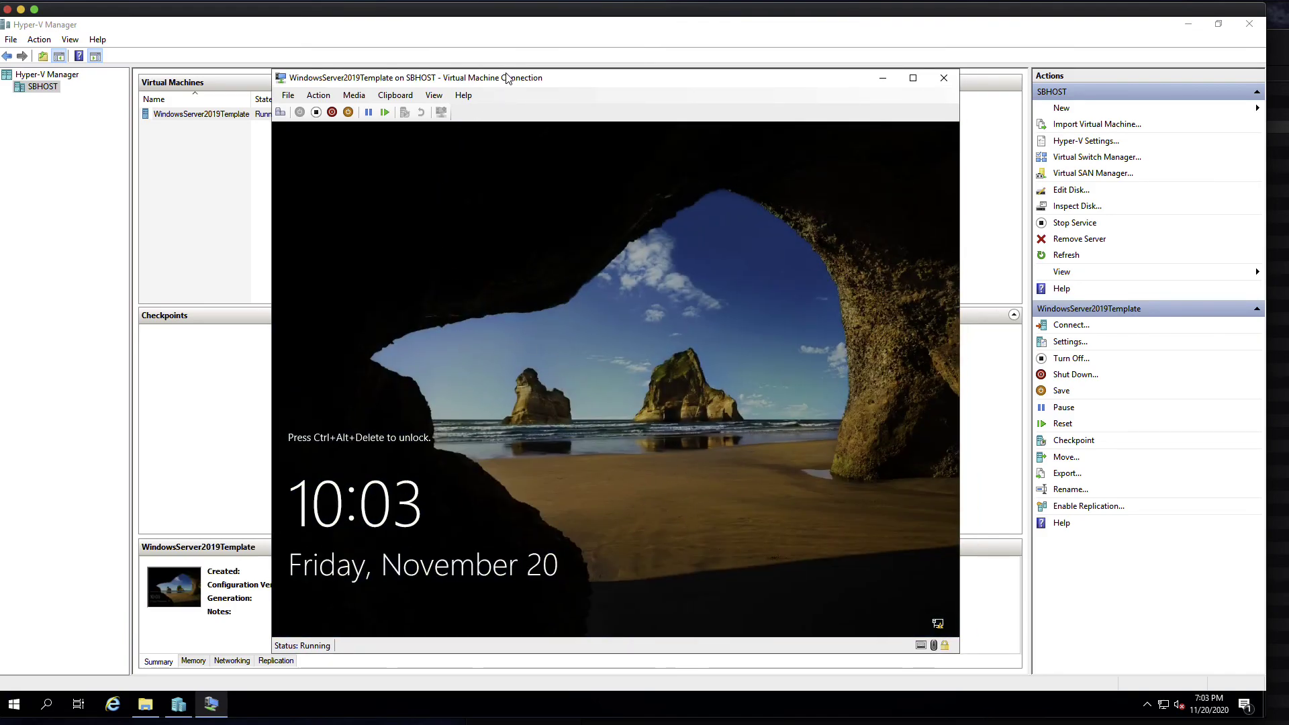
# - Send Ctrl+Alt+Delete to the VM and sign in as Administrator with the account password
pyautogui.moveTo(506, 79); pyautogui.dragTo(660, 85)
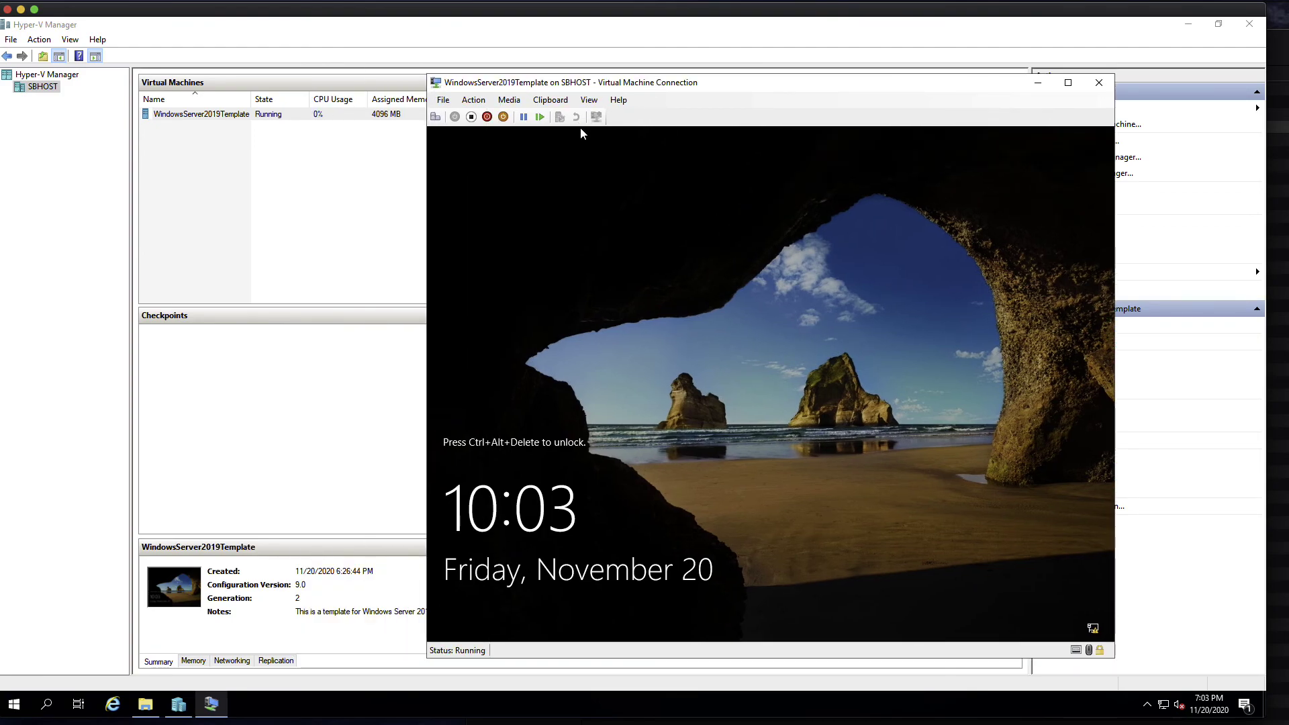
pyautogui.click(436, 118)
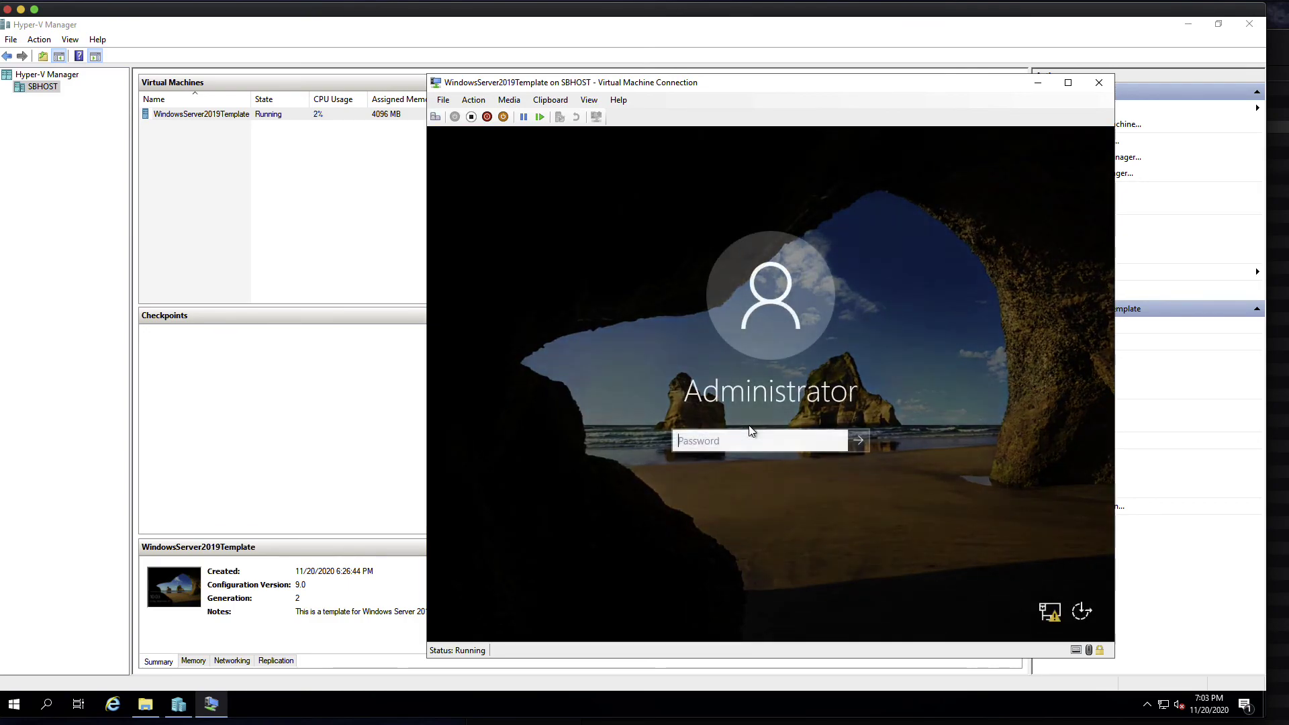
pyautogui.write('P@ssw0rd!')
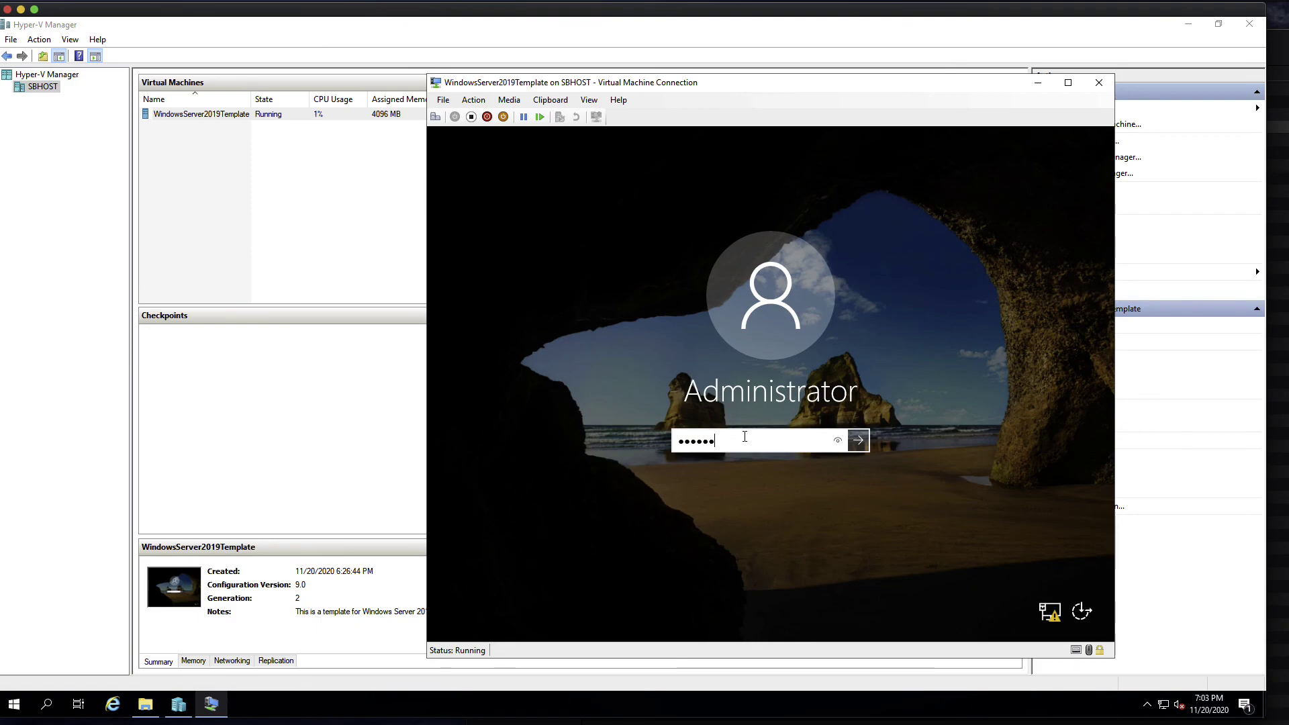
pyautogui.press('Return')
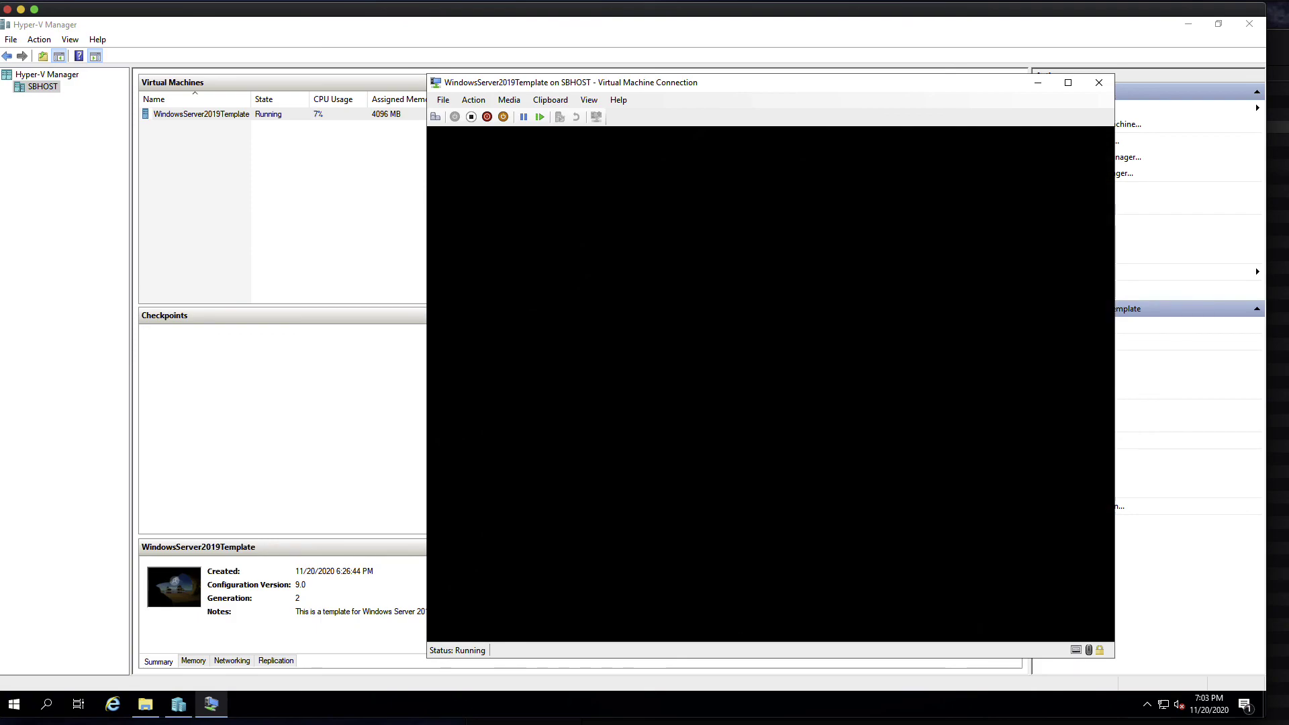